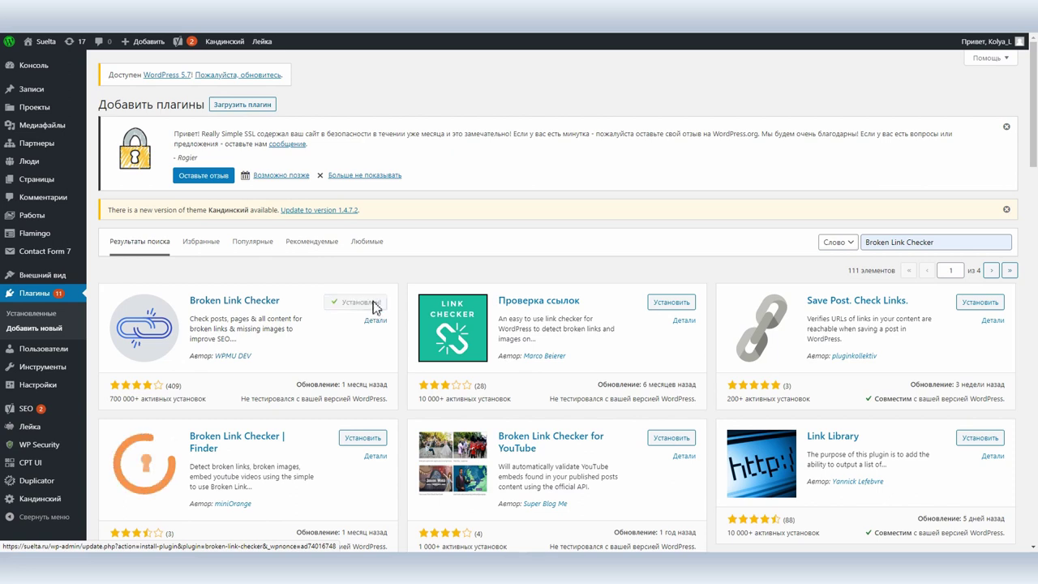
Step: Activate the Broken Link Checker plugin and open its settings from the installed plugins list
left_click(374, 304)
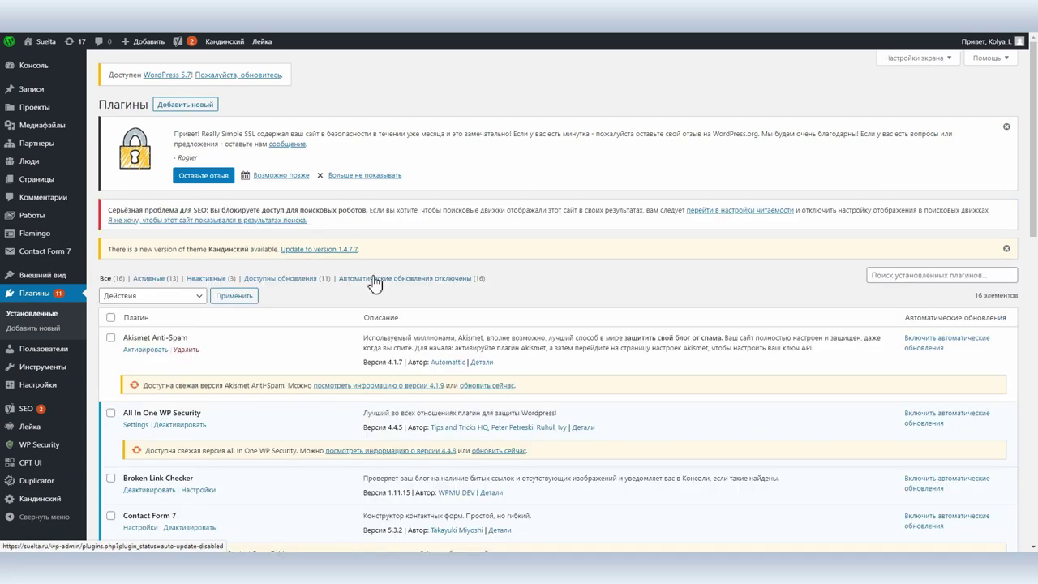
scroll(343, 394, "down", 3)
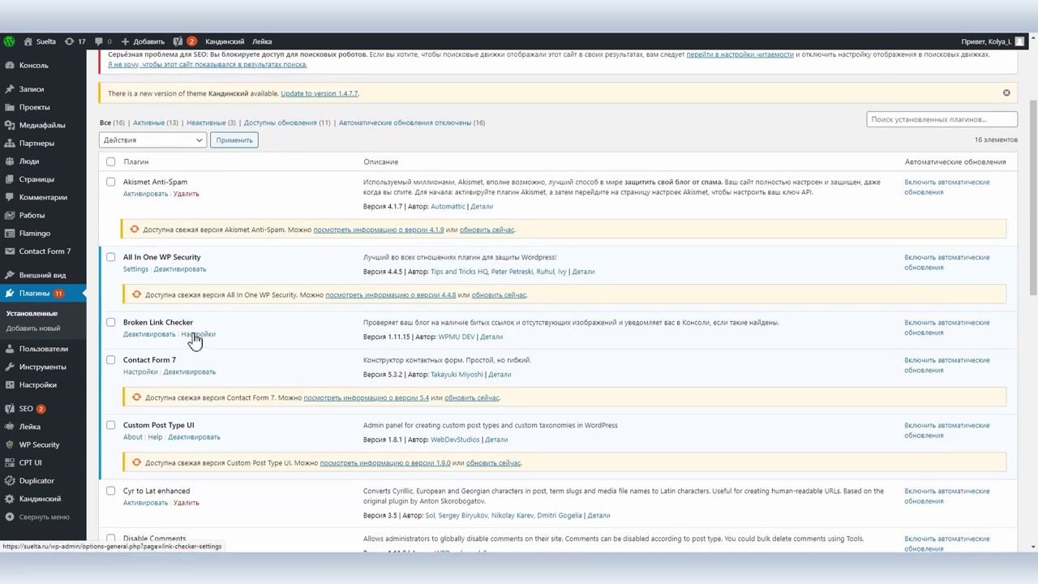
left_click(194, 338)
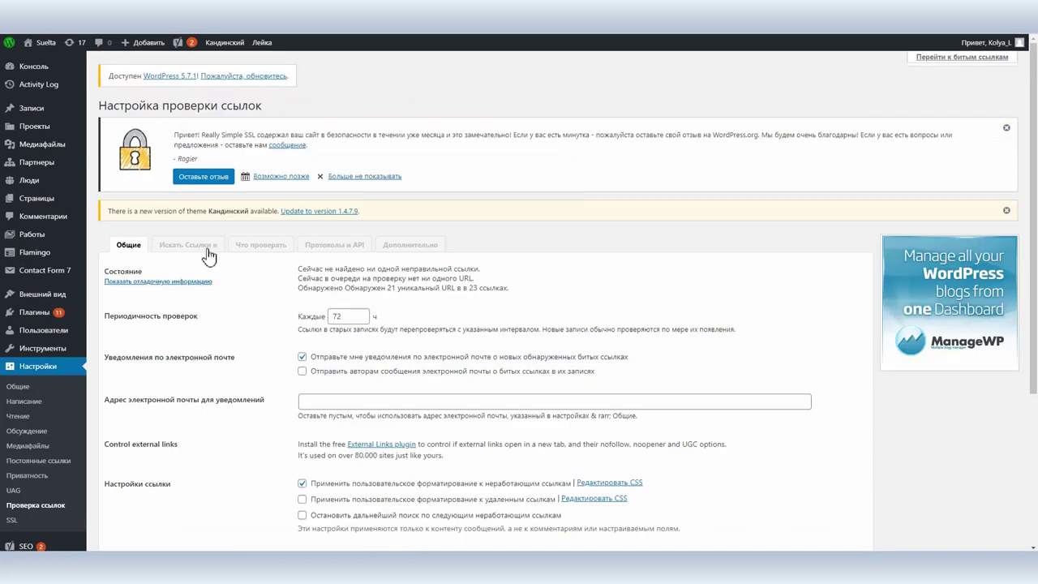
Step: Set the link check interval to every 100 hours in the general link checker settings
left_click(208, 251)
left_click(237, 251)
left_click(315, 249)
left_click(130, 245)
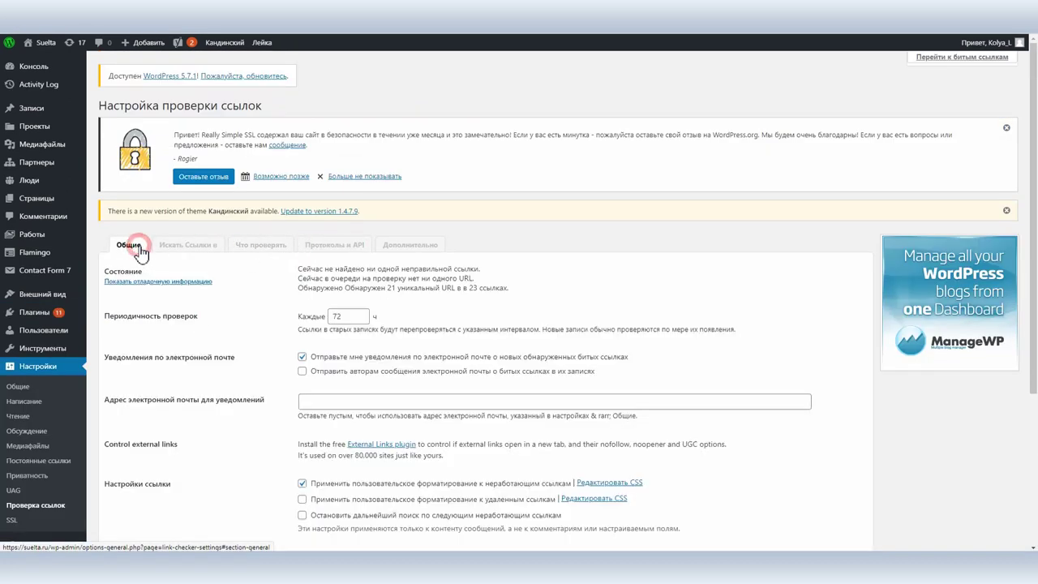
left_click_drag(104, 316, 209, 317)
double_click(338, 315)
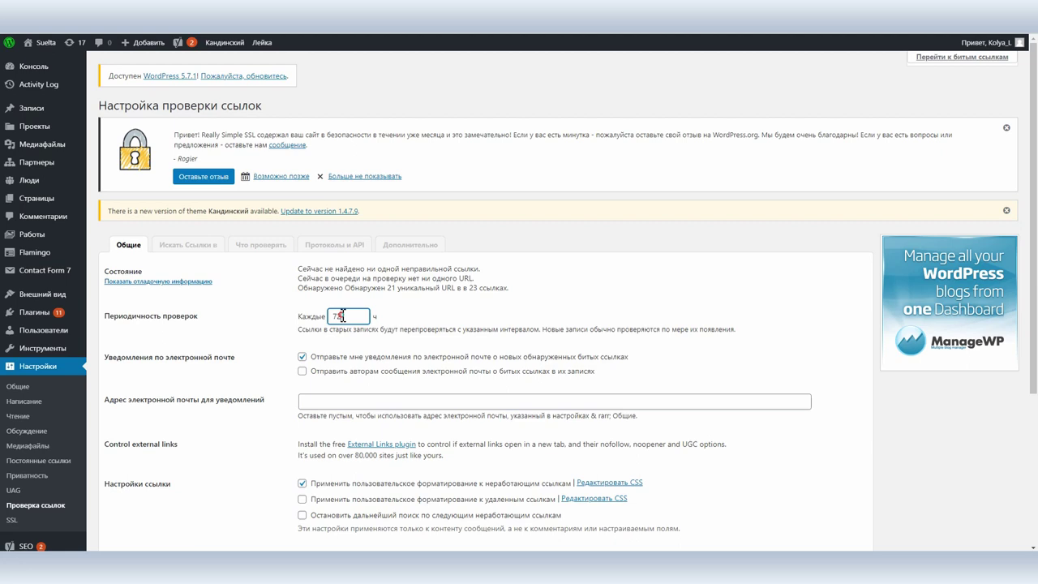
type("100")
left_click(286, 331)
Step: Examine the notification e-mail, link formatting, suggestion and warning options in the general settings
left_click_drag(104, 401, 264, 400)
scroll(264, 399, "down", 1)
scroll(251, 389, "down", 1)
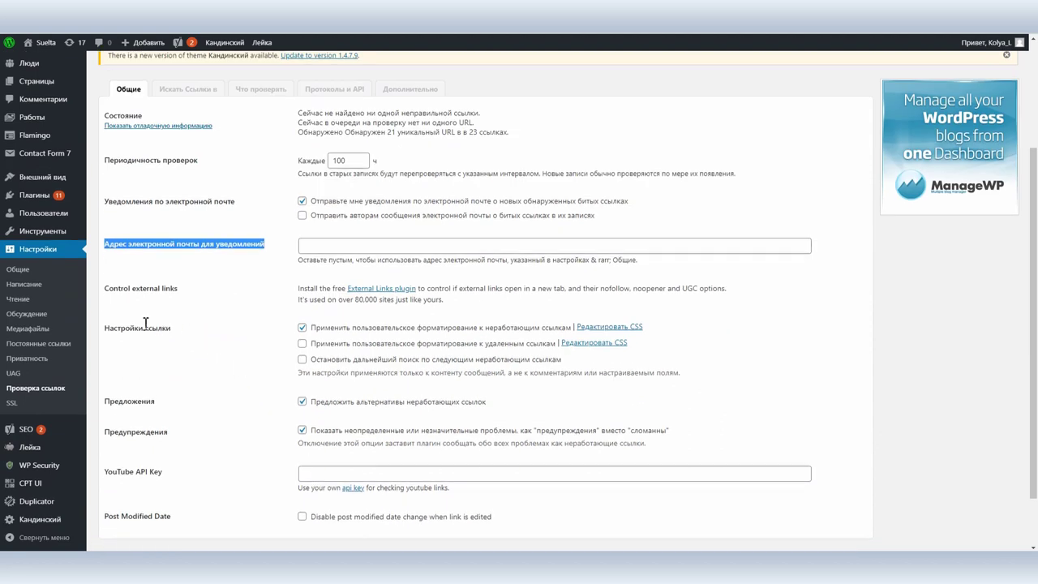
scroll(232, 363, "down", 1)
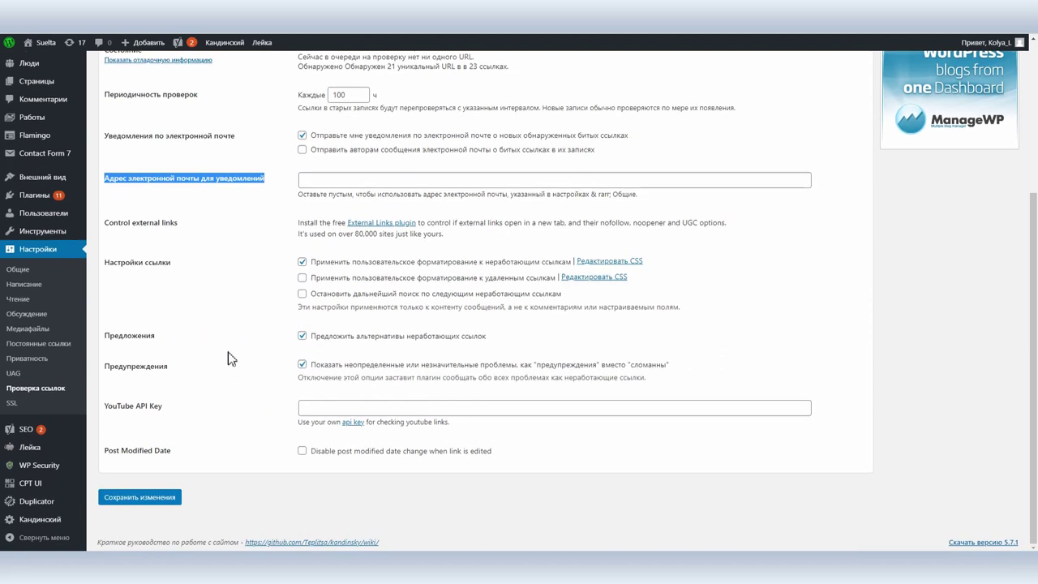
left_click_drag(103, 336, 166, 347)
left_click_drag(104, 366, 182, 375)
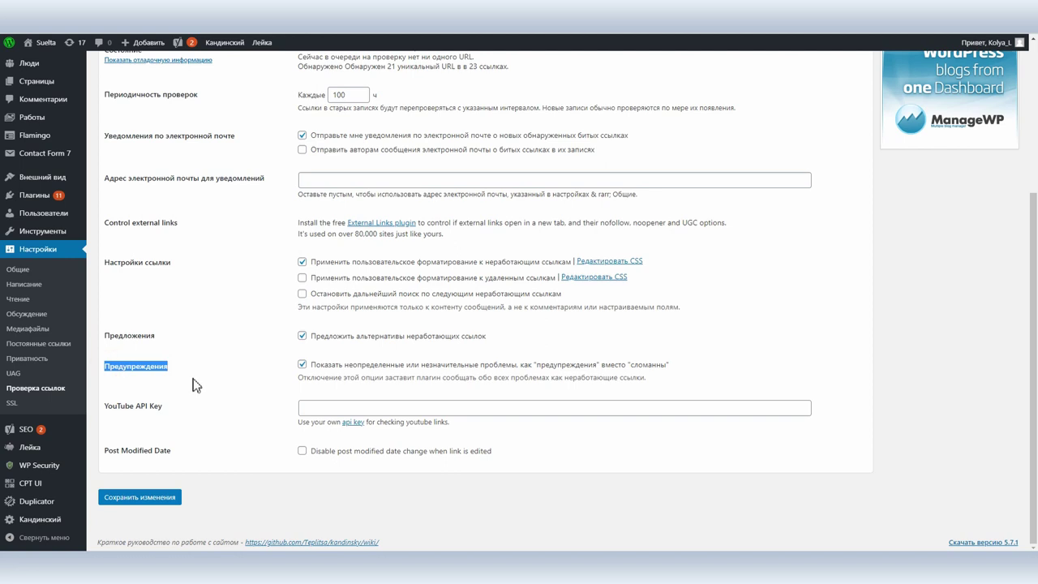
scroll(171, 366, "up", 3)
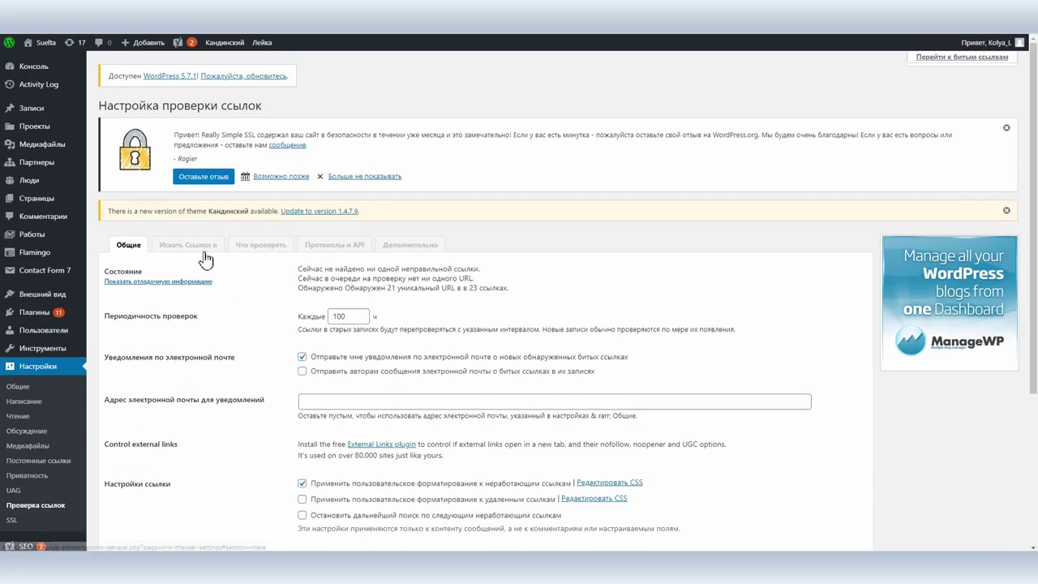
Step: Review which content types, post statuses, link types and protocols the link checker covers
left_click(204, 255)
scroll(204, 267, "down", 1)
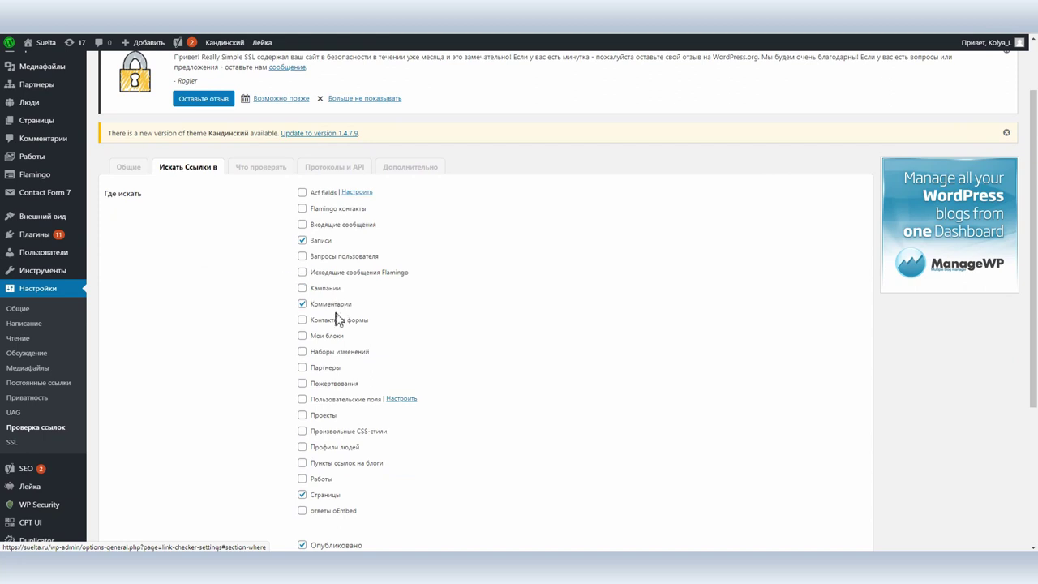
scroll(332, 373, "down", 2)
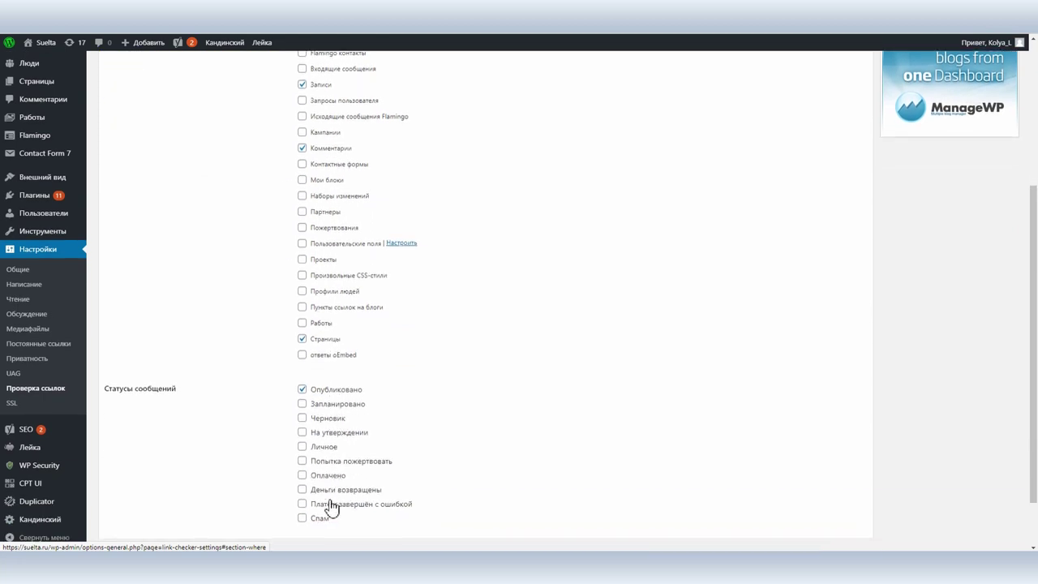
scroll(332, 497, "up", 3)
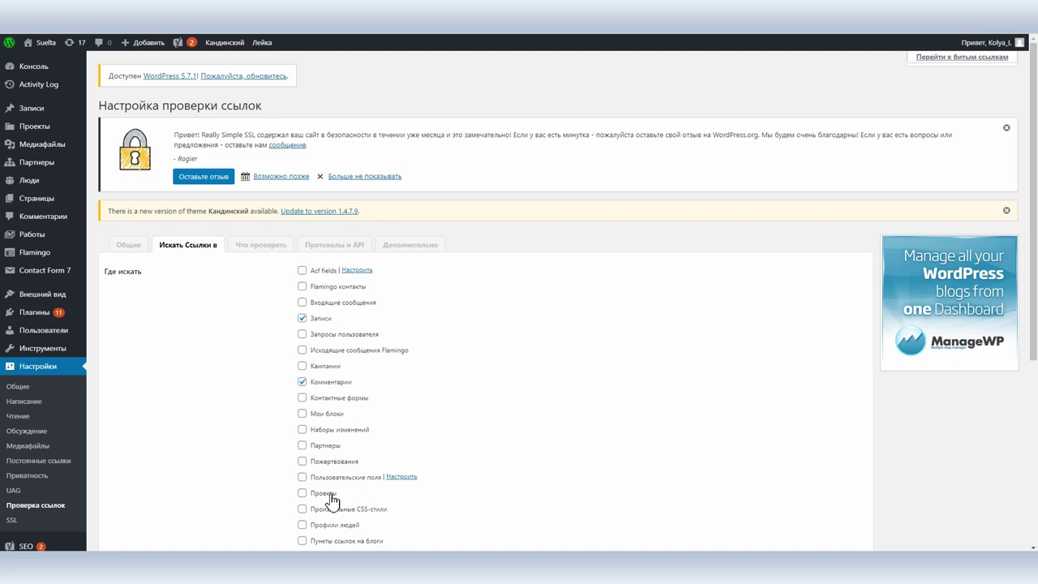
left_click(270, 249)
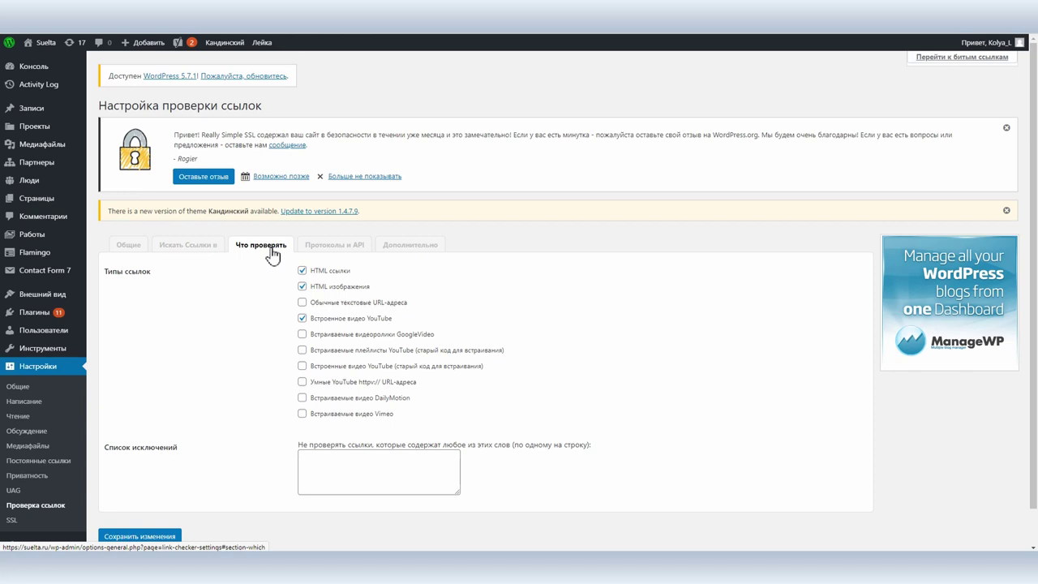
left_click(334, 245)
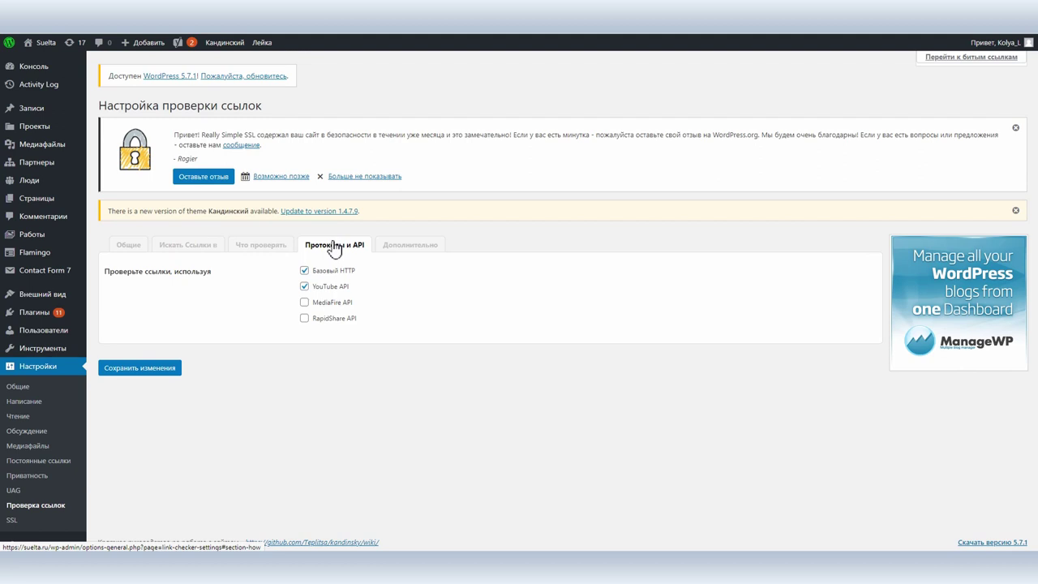
Step: Review the advanced options for load timeout, dashboard widget and maximum search time, and save the link checker settings
left_click(403, 247)
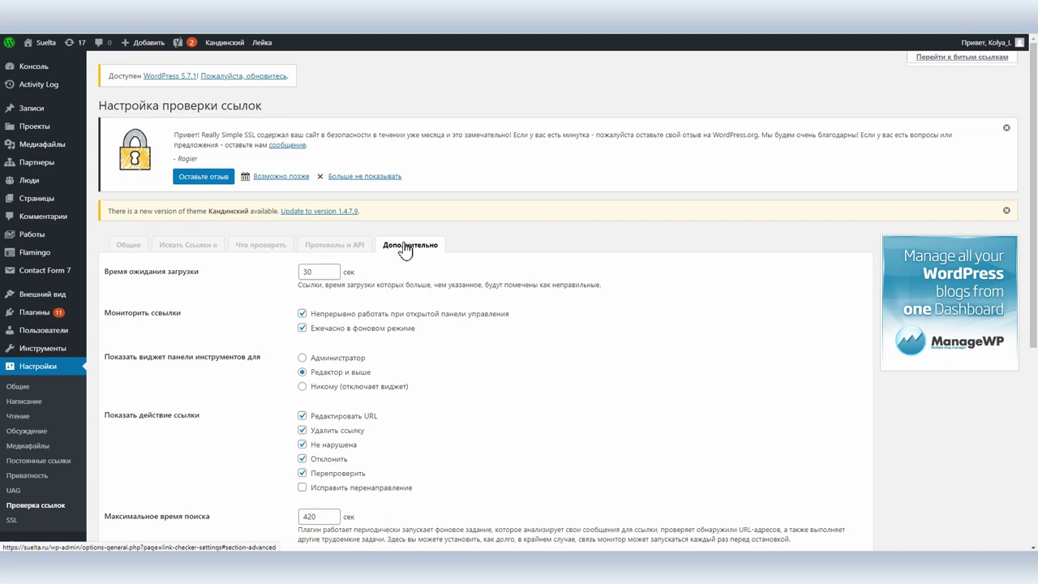
left_click(315, 273)
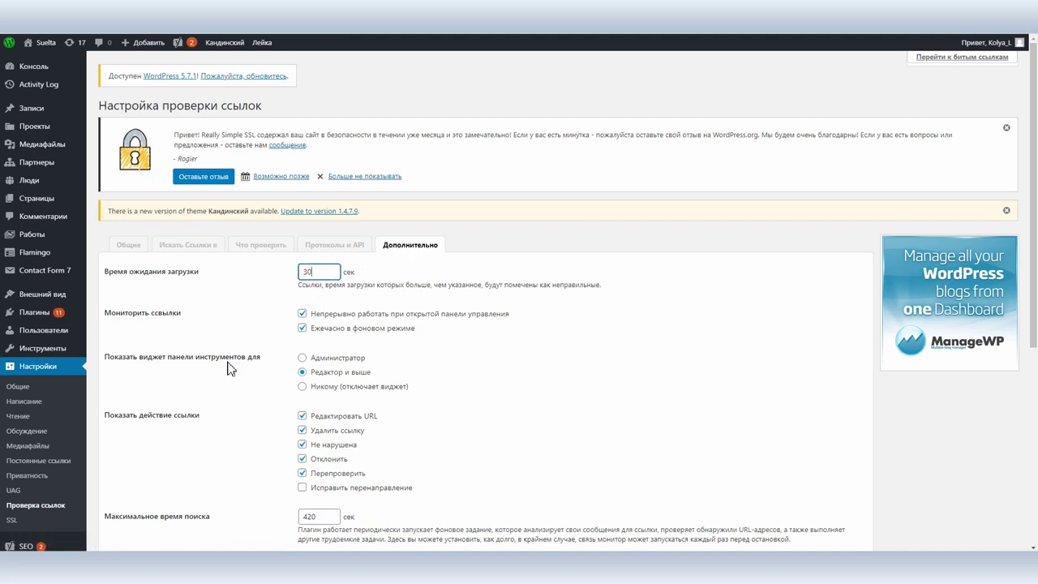
left_click_drag(106, 357, 255, 357)
scroll(250, 365, "down", 1)
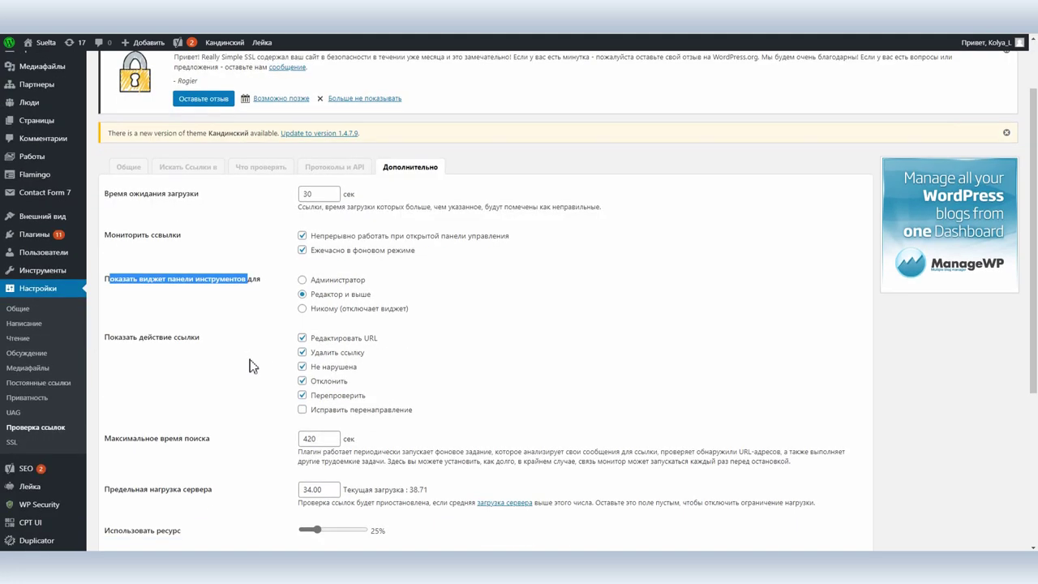
scroll(250, 365, "down", 1)
left_click_drag(104, 360, 217, 360)
scroll(292, 367, "down", 1)
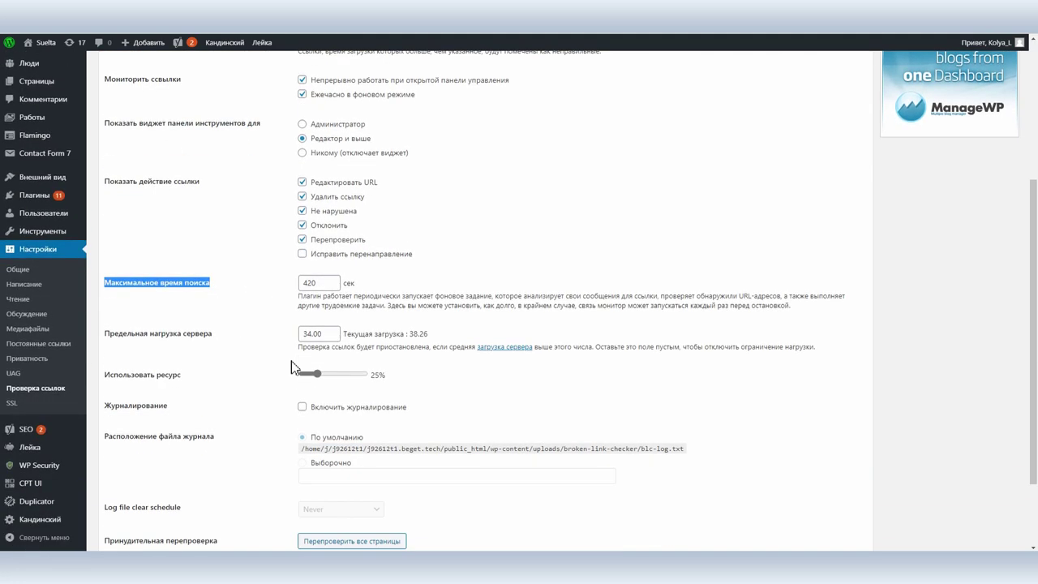
scroll(270, 377, "down", 2)
left_click(146, 503)
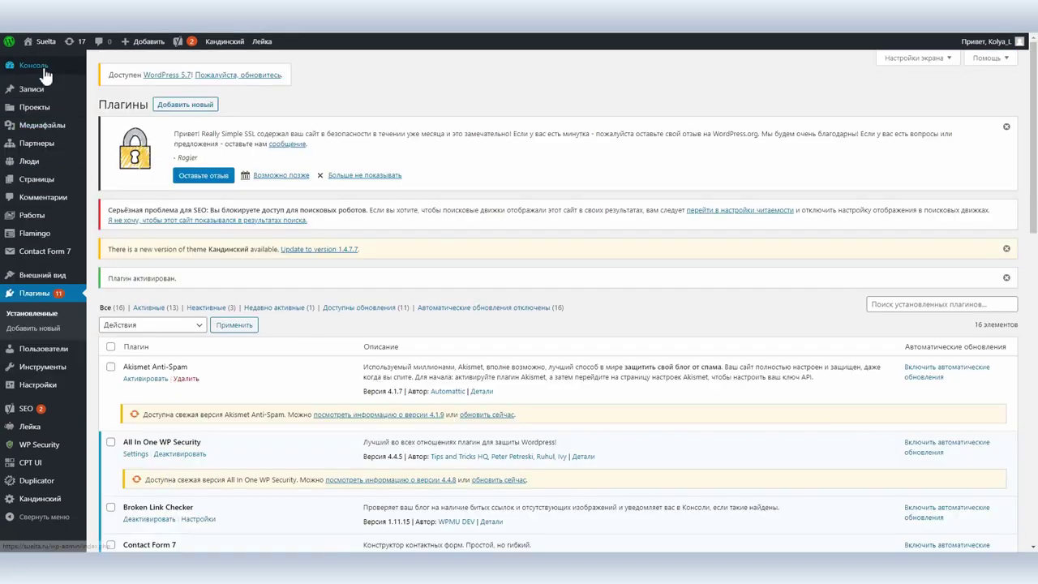
Step: Open the list of broken links from the Broken Link Checker widget on the dashboard
mouse_move(45, 73)
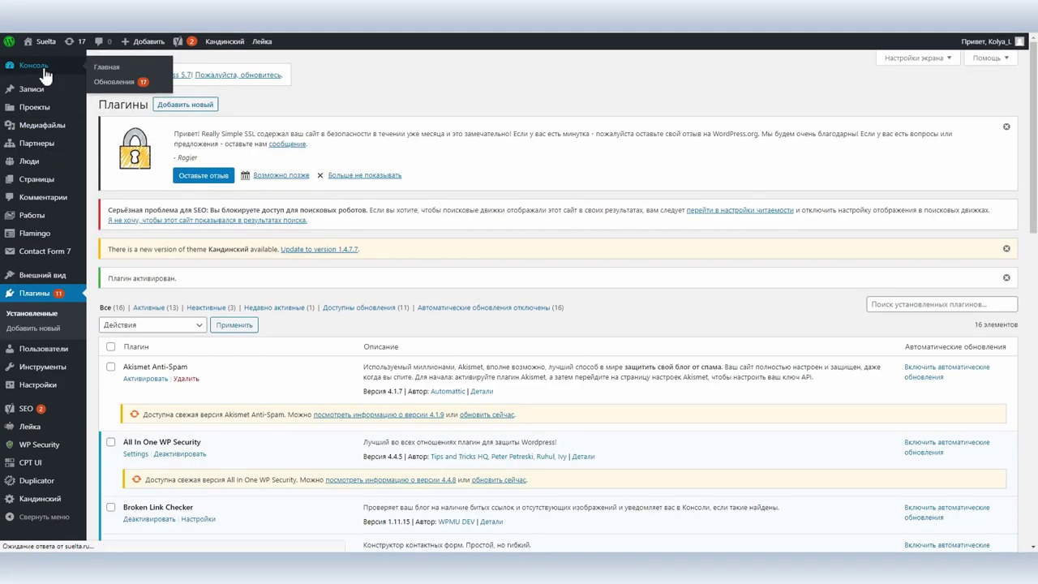
scroll(185, 434, "down", 4)
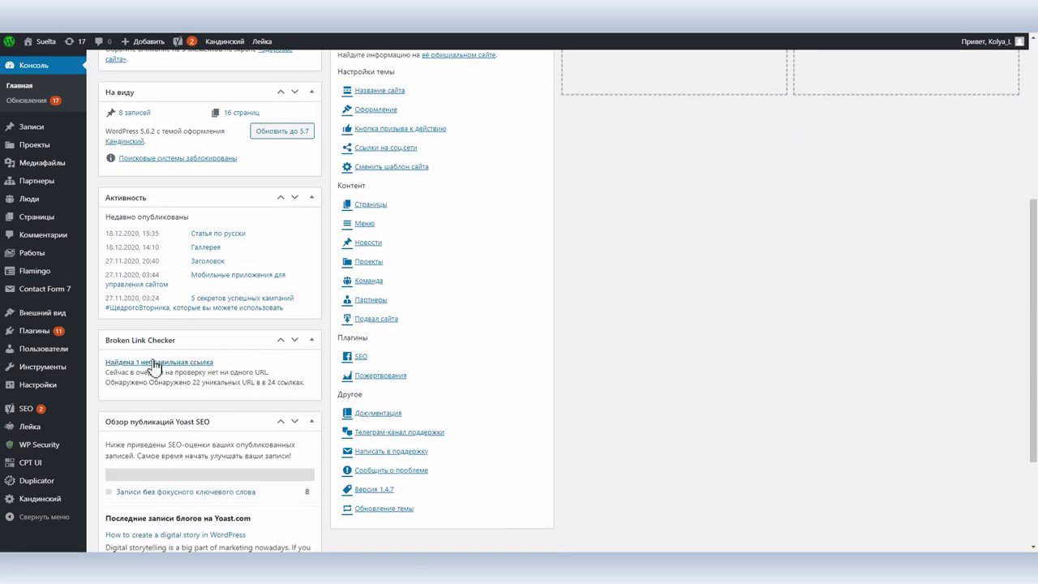
left_click(154, 362)
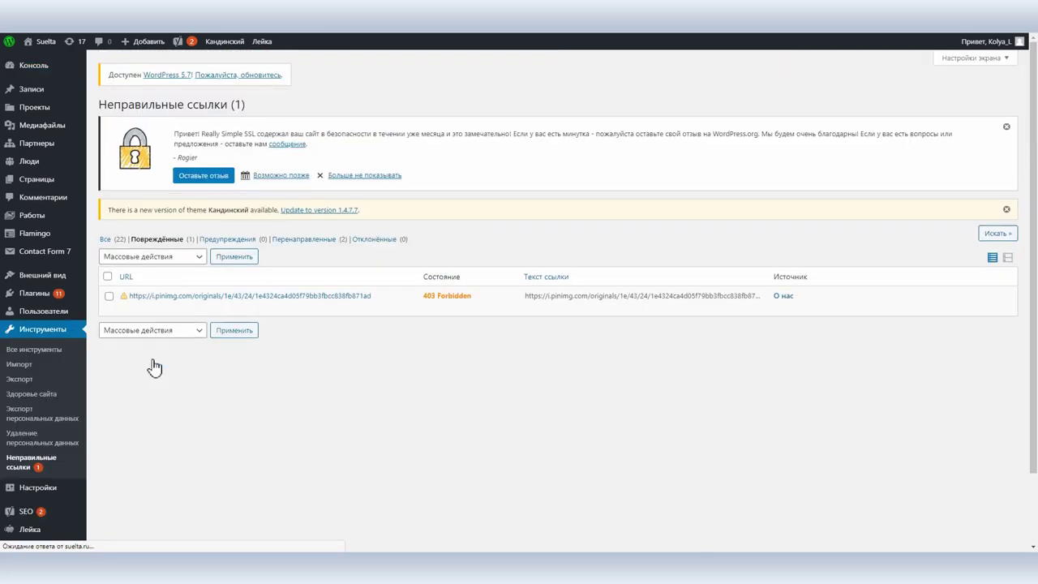
Step: Edit the broken pinimg.com link by adding the .jpg extension to its URL and update it
mouse_move(324, 303)
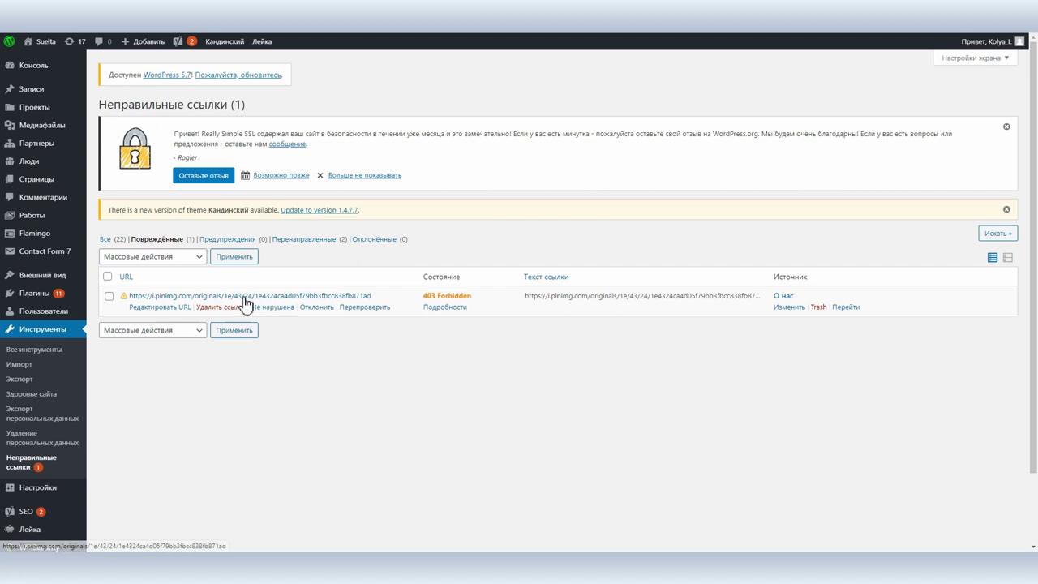
left_click(167, 307)
left_click(412, 341)
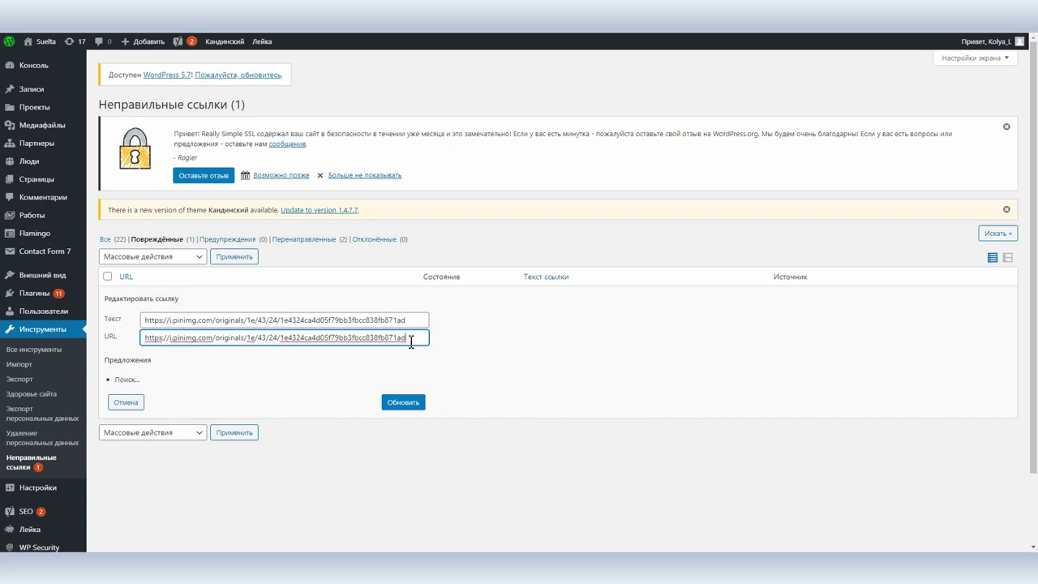
type(".jpg")
left_click(404, 401)
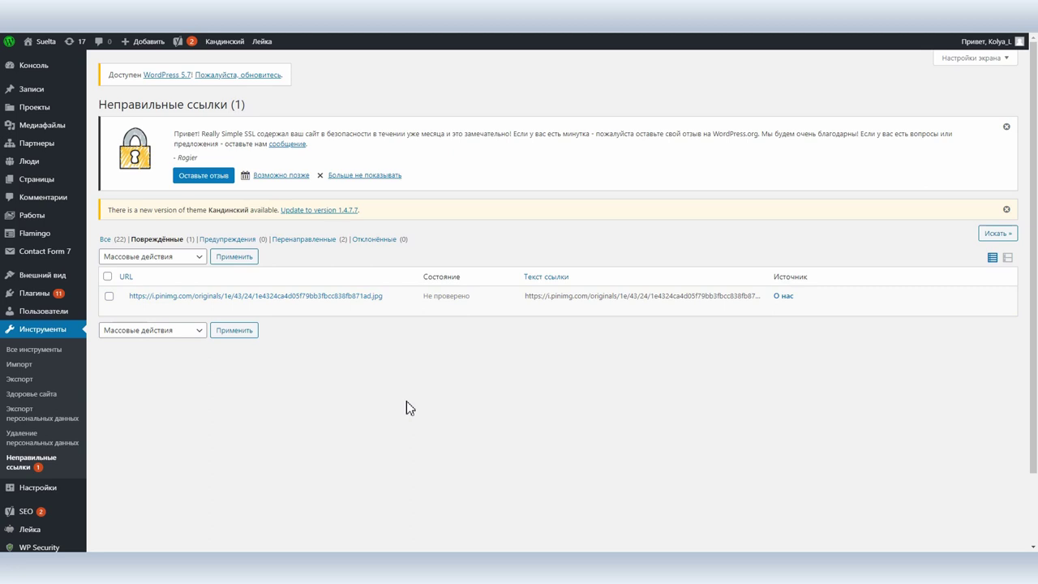
Step: Return to the dashboard and check the Broken Link Checker widget
left_click(249, 333)
left_click(65, 71)
scroll(235, 393, "down", 5)
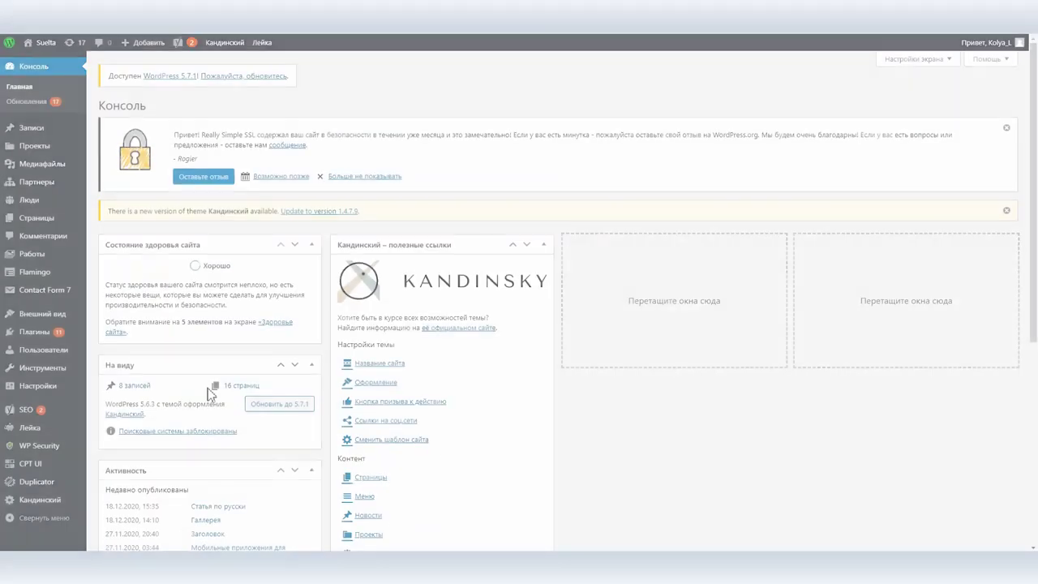
Step: Search the new plugins for "activity log", and install and activate Activity Log by Activity Log Team
mouse_move(43, 342)
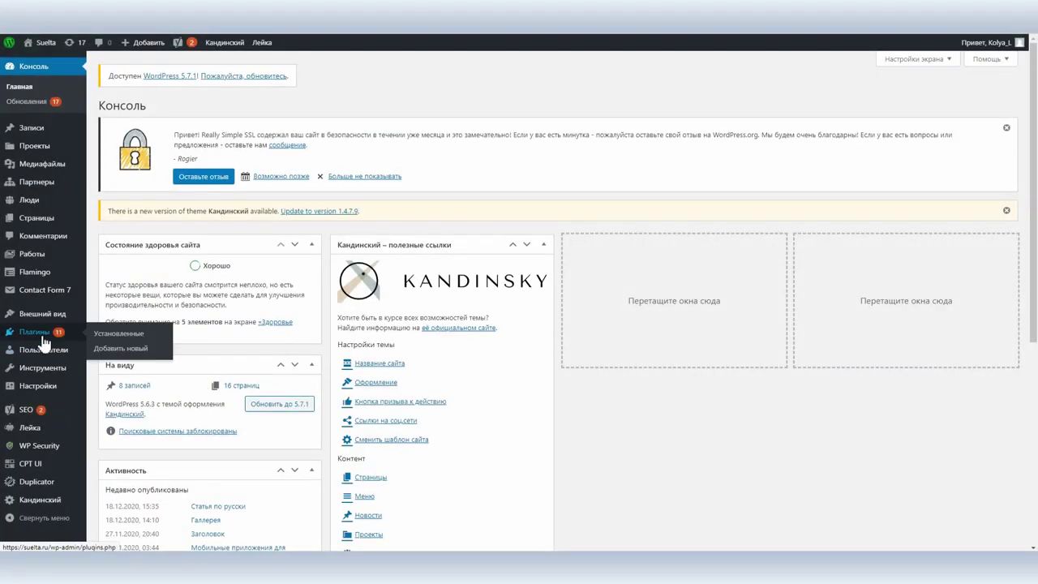
left_click(134, 350)
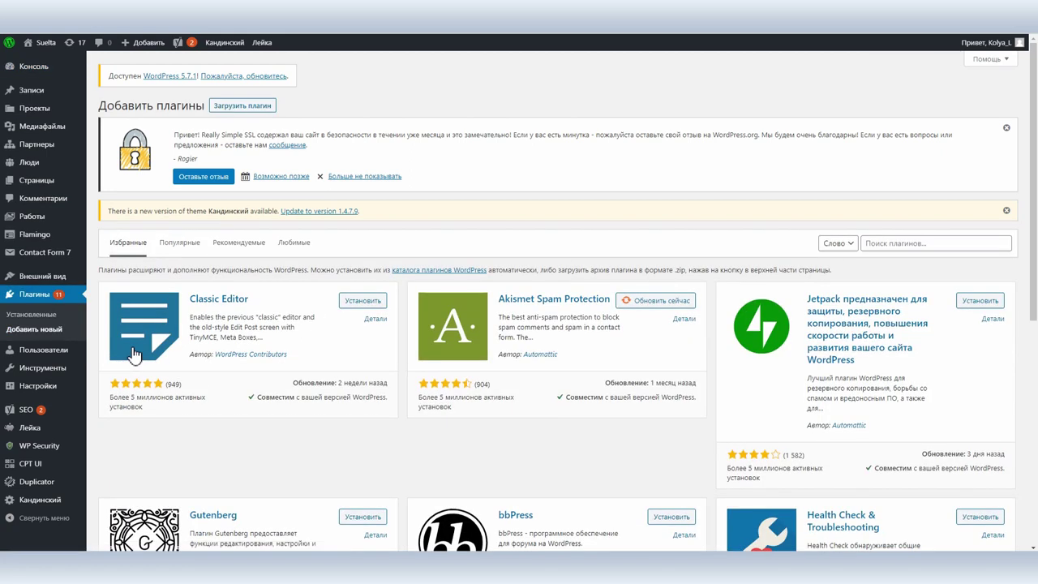
left_click(881, 242)
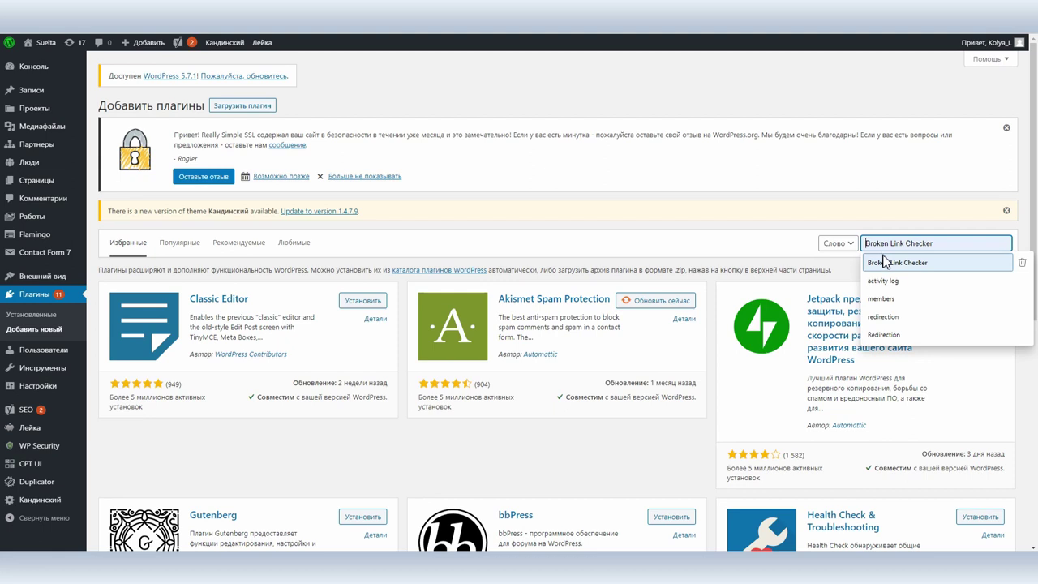
left_click(883, 283)
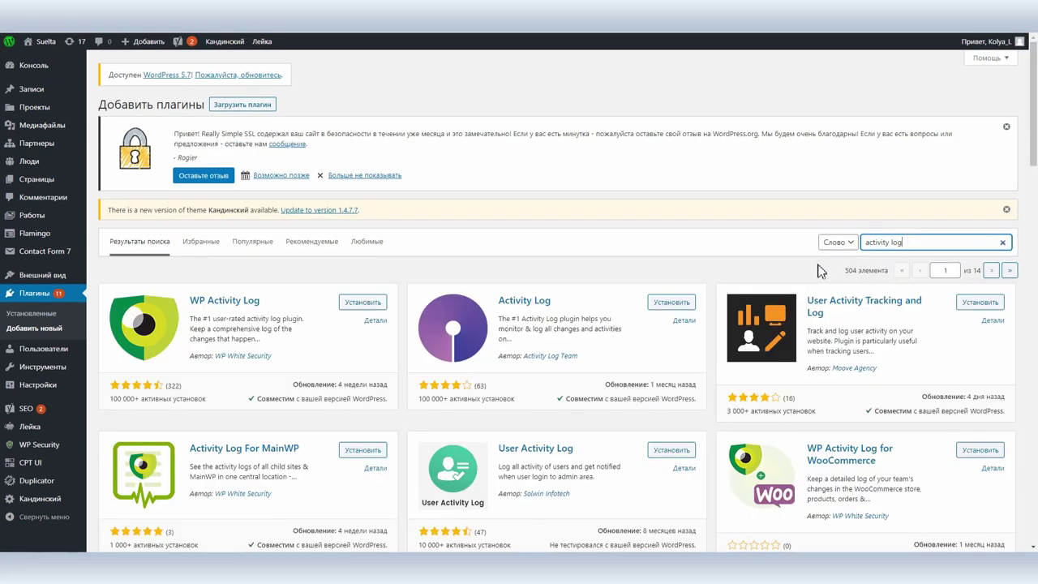
left_click(677, 302)
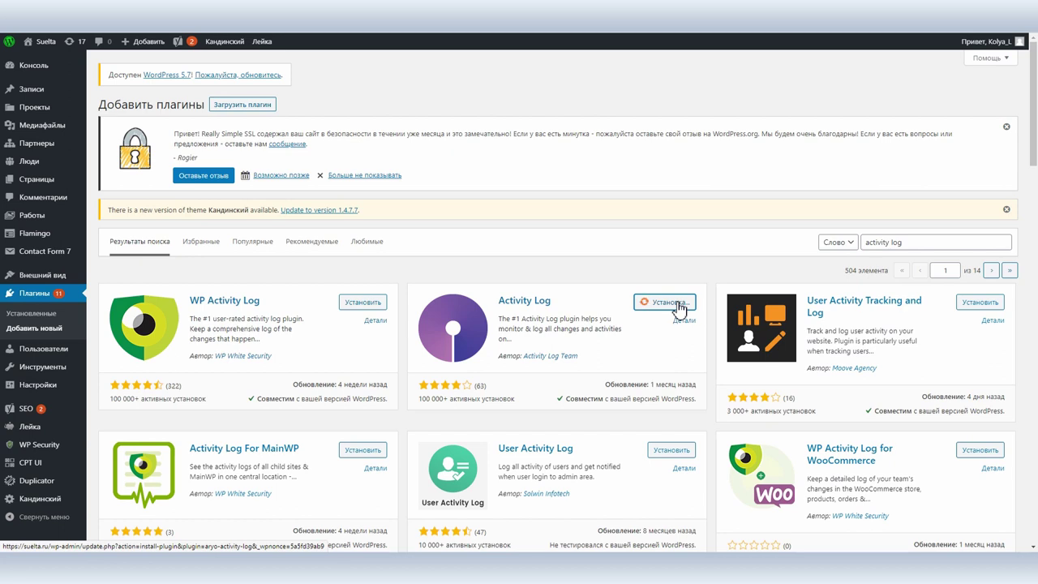
left_click(676, 305)
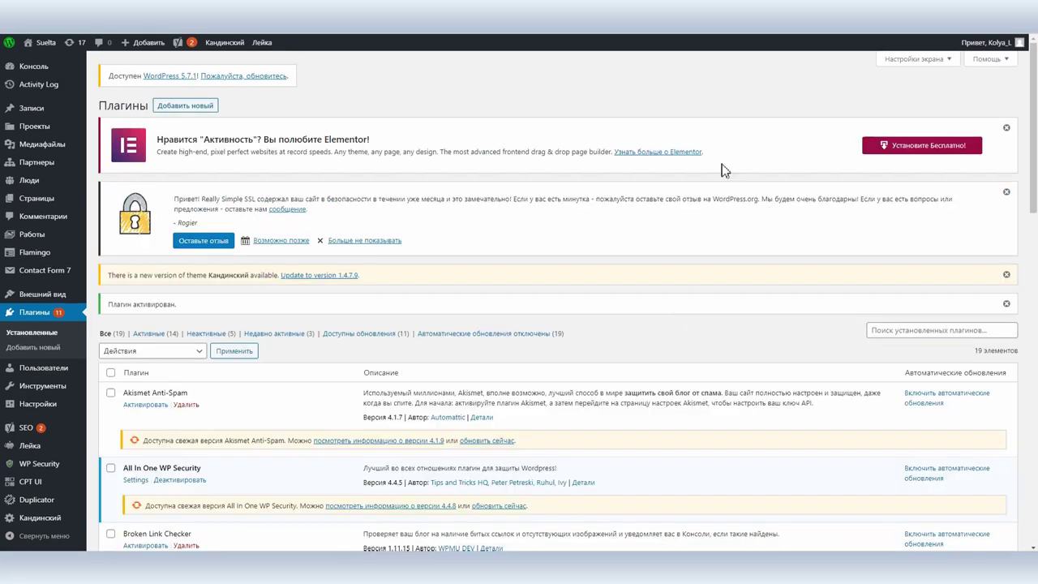
Step: Visit the public Suelta site, enter "User" in its donation form, give the consent and submit it
left_click(40, 42)
left_click(460, 87)
scroll(475, 273, "down", 3)
left_click(496, 393)
left_click(440, 460)
left_click(417, 479)
left_click(414, 513)
type("User")
scroll(414, 513, "down", 1)
left_click(378, 484)
left_click(497, 527)
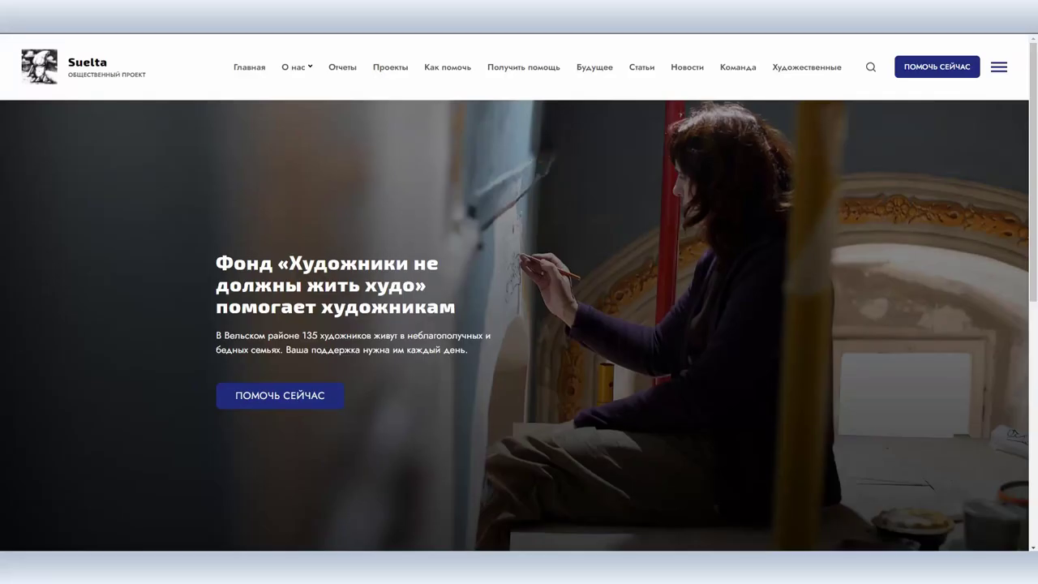
Step: Choose Sberbank payment in the donation form, fill in the donor's e-mail and name, consent to personal data processing and submit the donation
left_click(542, 73)
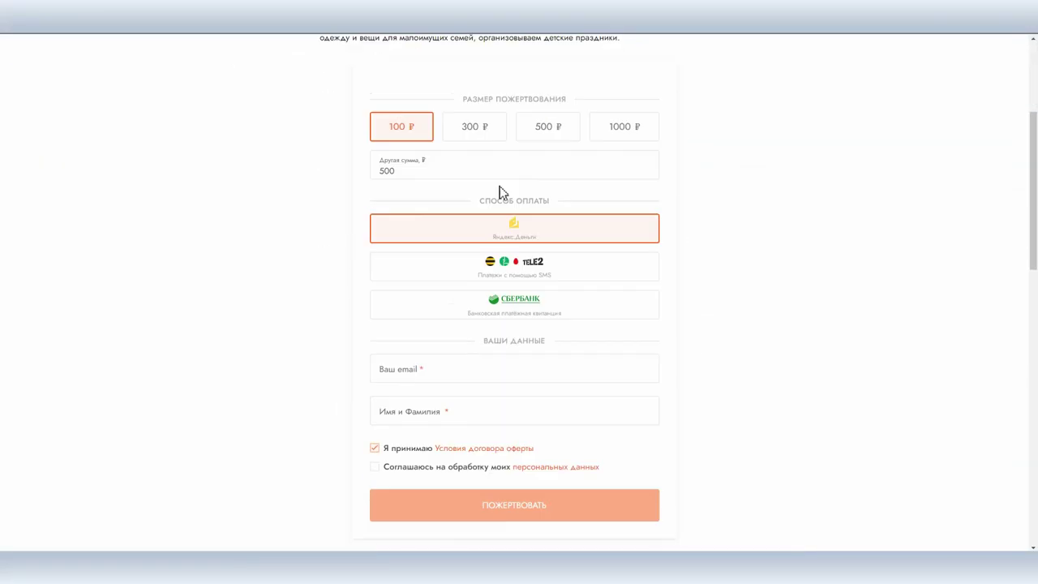
left_click(514, 295)
left_click(449, 362)
left_click(418, 382)
left_click(418, 411)
left_click(374, 460)
left_click(514, 499)
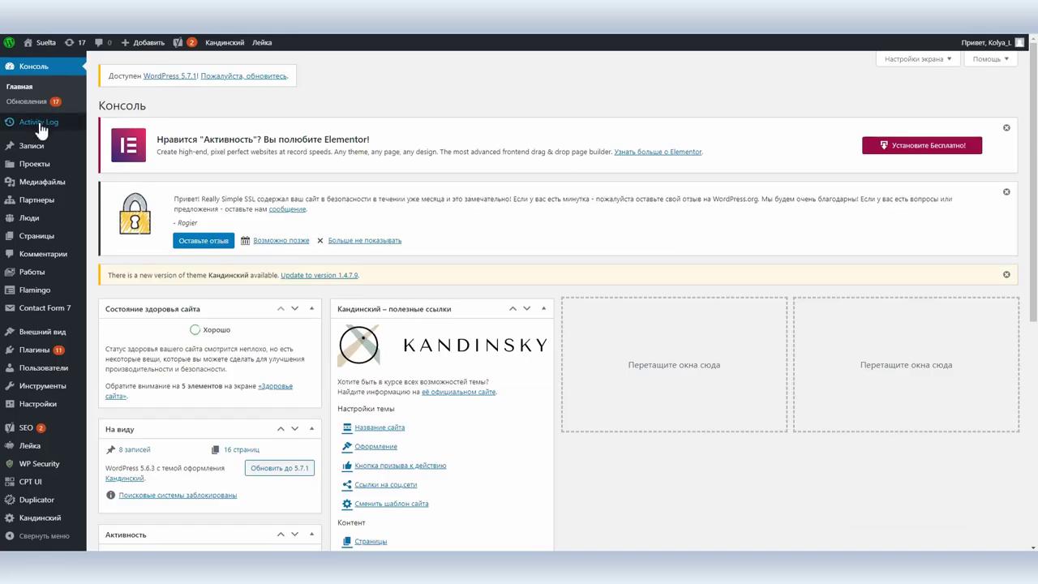
Step: Open the Activity Log and examine which users are recorded for the donation entries
left_click(39, 124)
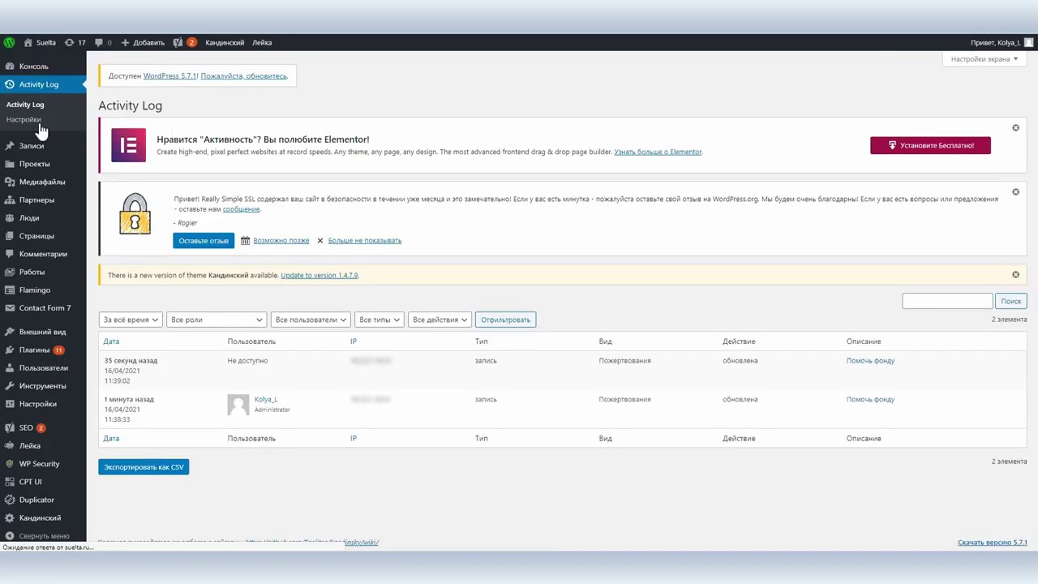
left_click_drag(226, 360, 284, 364)
left_click_drag(221, 403, 305, 412)
left_click(308, 411)
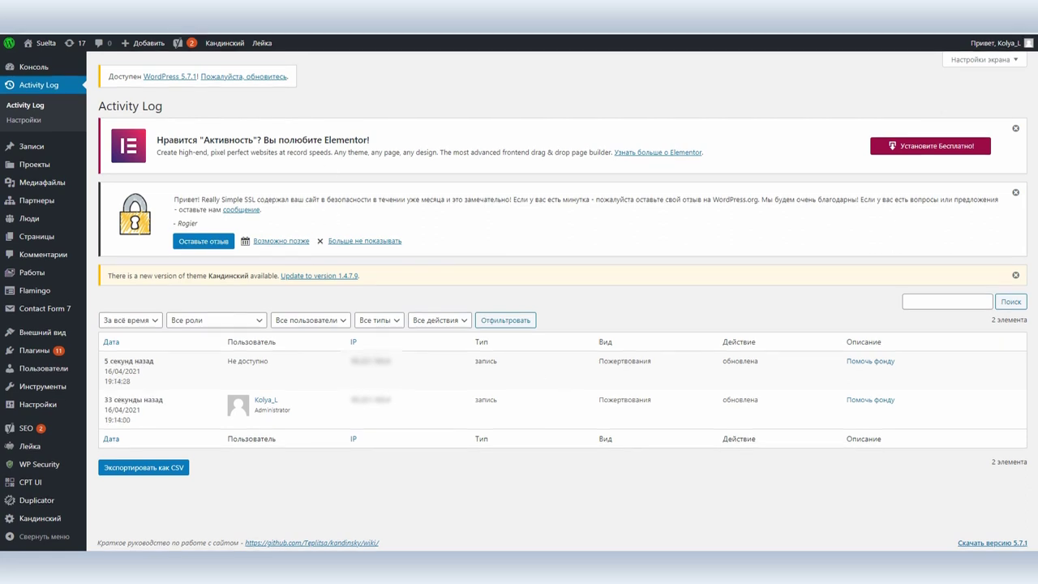
Step: Visit the public site's «Как помочь» page and try the 300, 500, 1000 and 100 ₽ donation amounts in the form
left_click(44, 47)
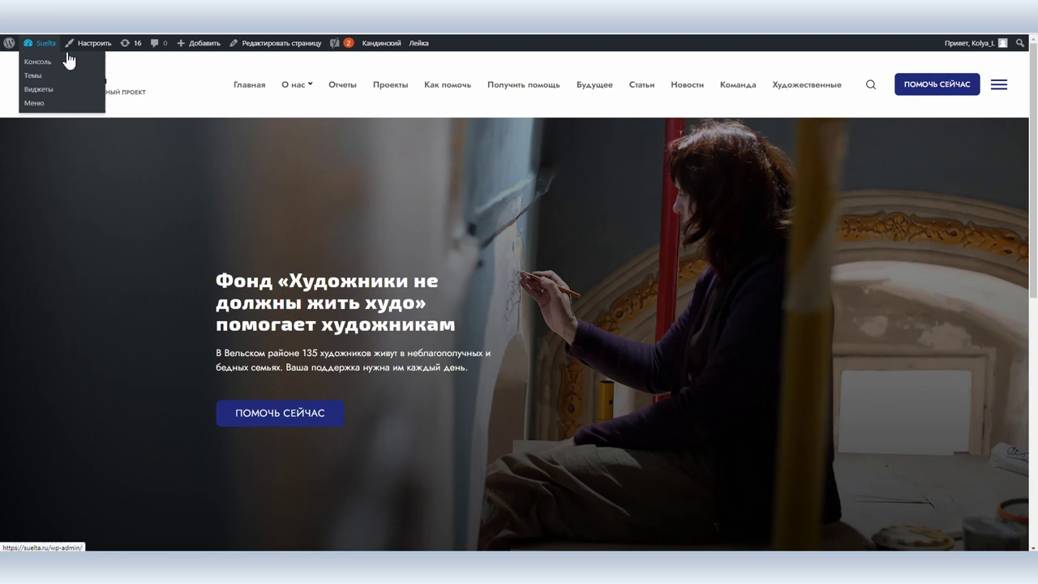
left_click(449, 87)
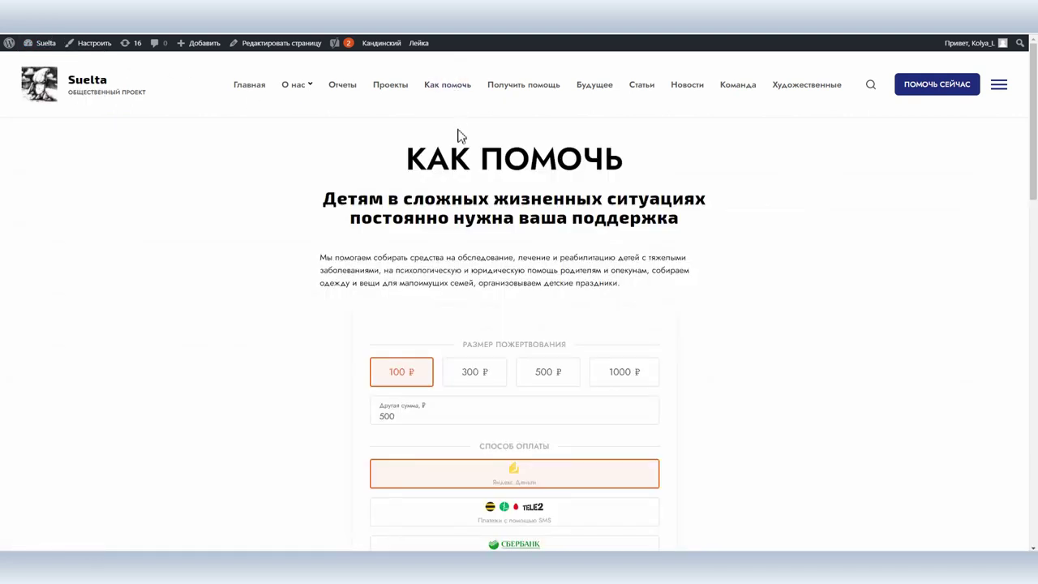
scroll(459, 136, "down", 1)
scroll(502, 220, "down", 2)
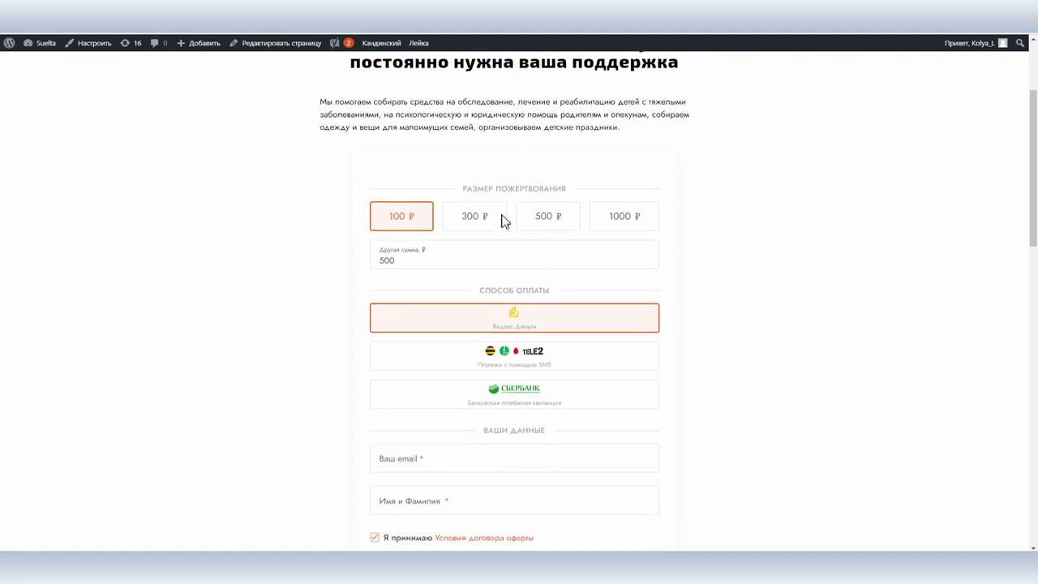
left_click(468, 150)
left_click(552, 146)
left_click(604, 148)
left_click(387, 154)
Step: Look through the «Как помочь» page and browse the «Получить помощь», «Будущее» and «Статьи» sections of the site
scroll(387, 158, "up", 3)
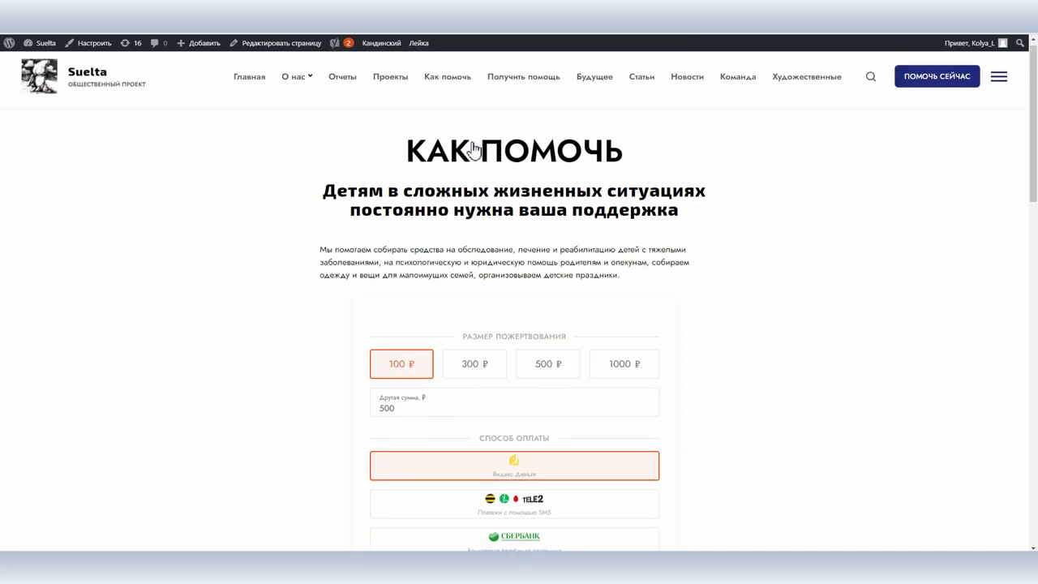
left_click_drag(423, 155, 655, 198)
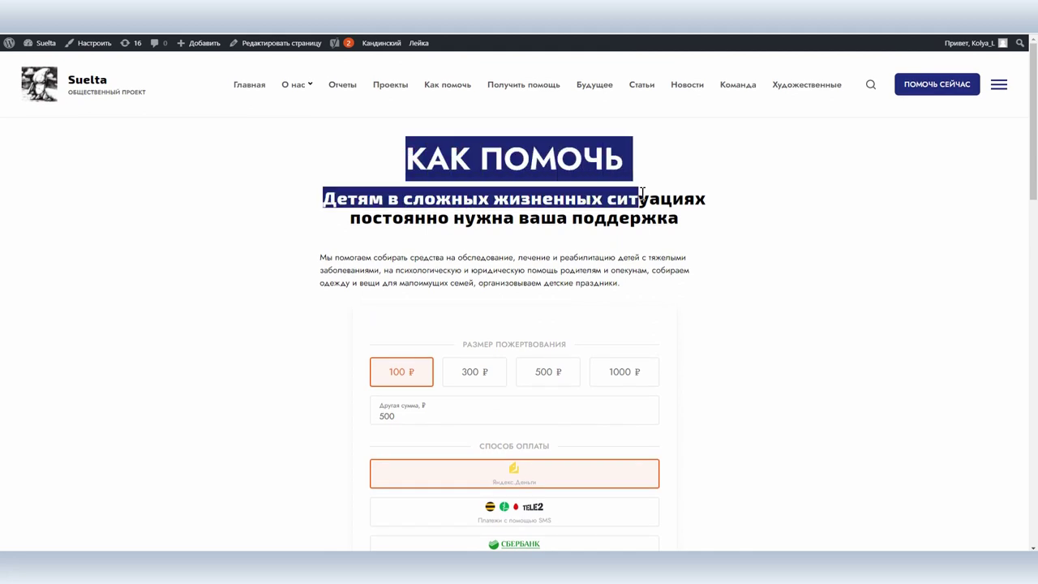
scroll(670, 225, "down", 8)
scroll(567, 300, "down", 3)
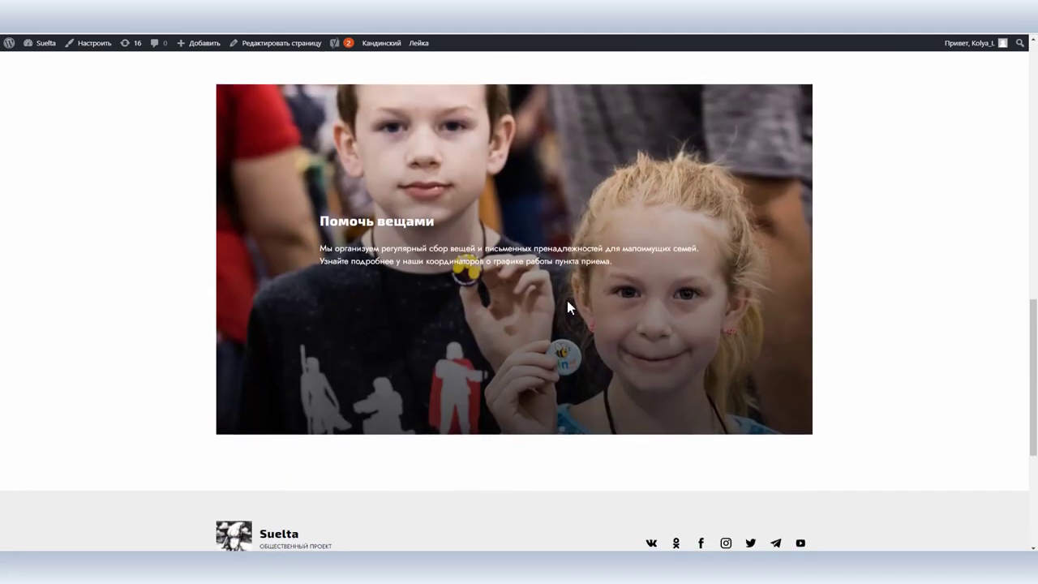
scroll(653, 308, "up", 10)
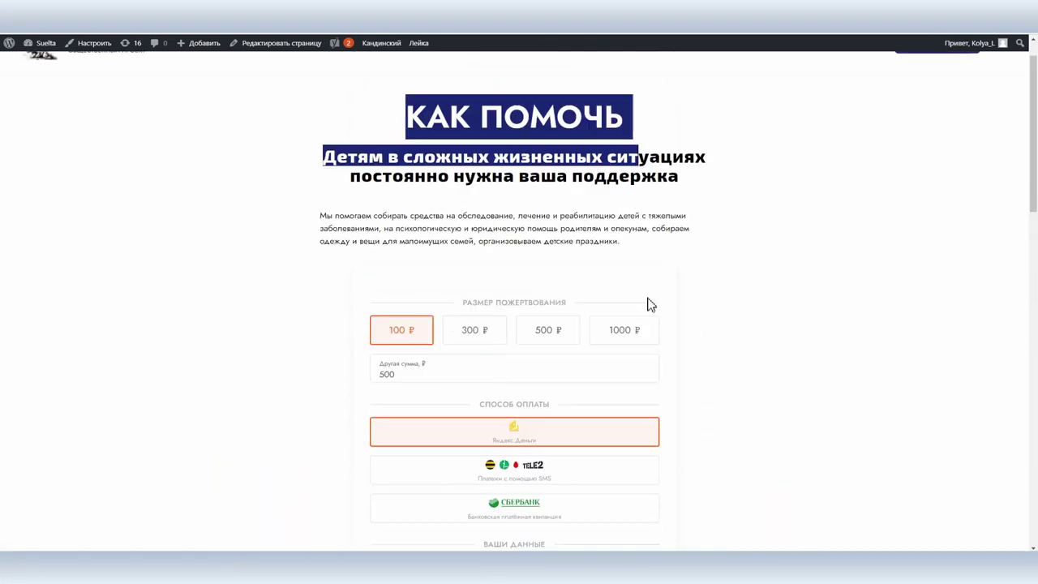
left_click(427, 89)
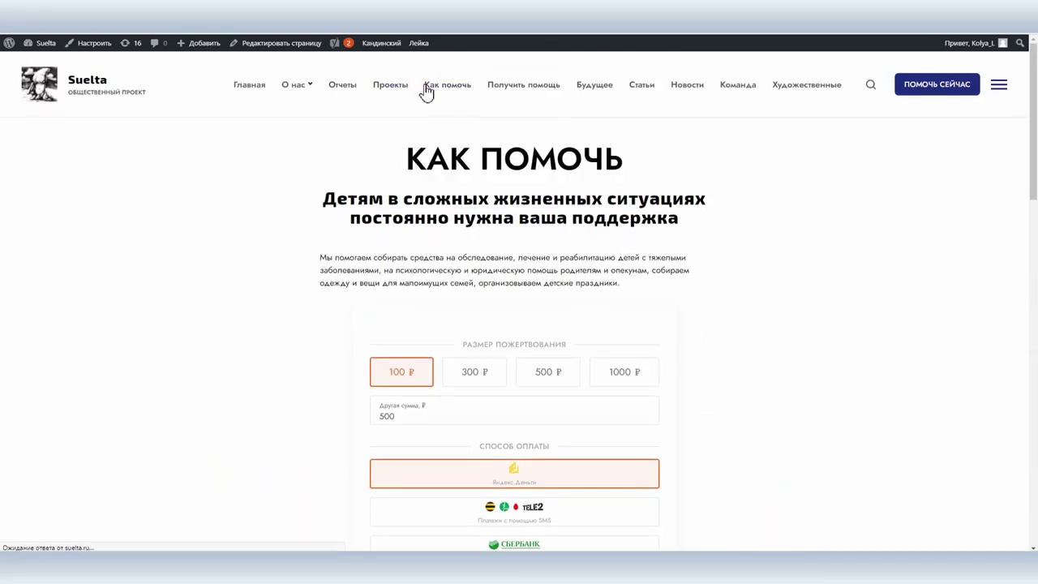
left_click(535, 91)
left_click(597, 95)
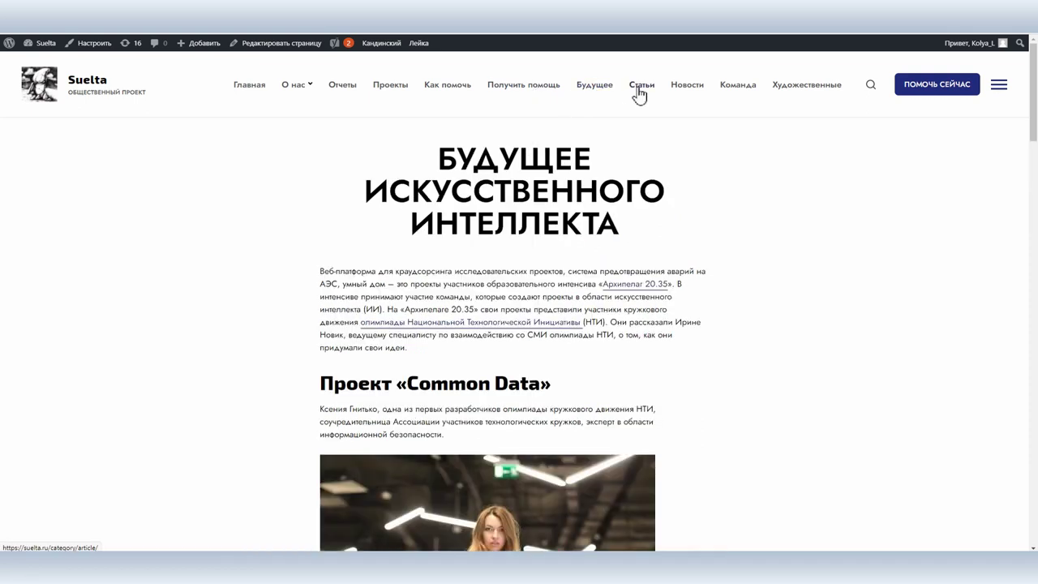
left_click(642, 90)
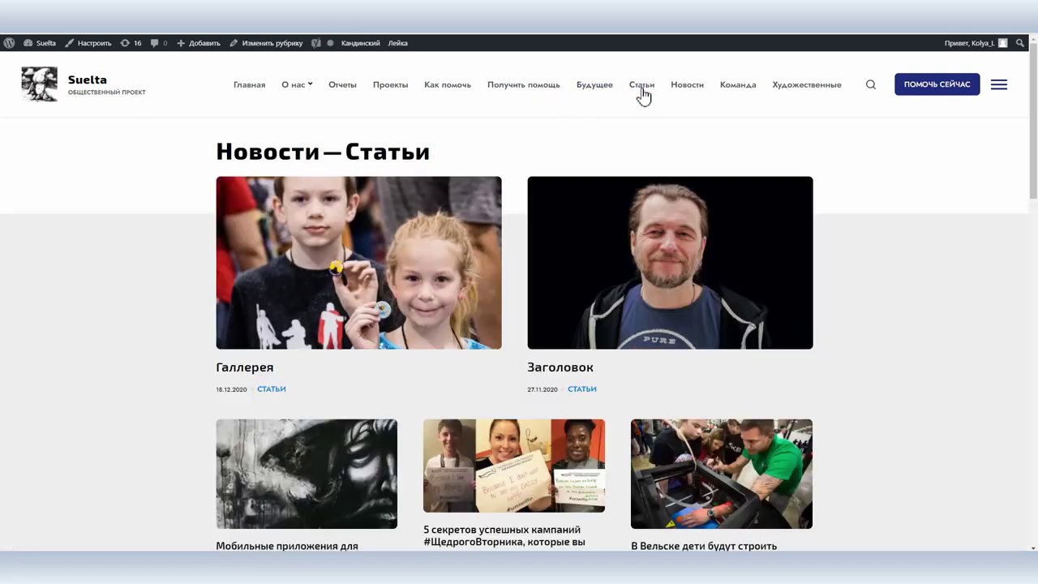
Step: Open the article «Заголовок» and fill in its contact form with the name "User", the sender's e-mail and the subject "Sancho"
left_click(655, 271)
scroll(655, 271, "down", 10)
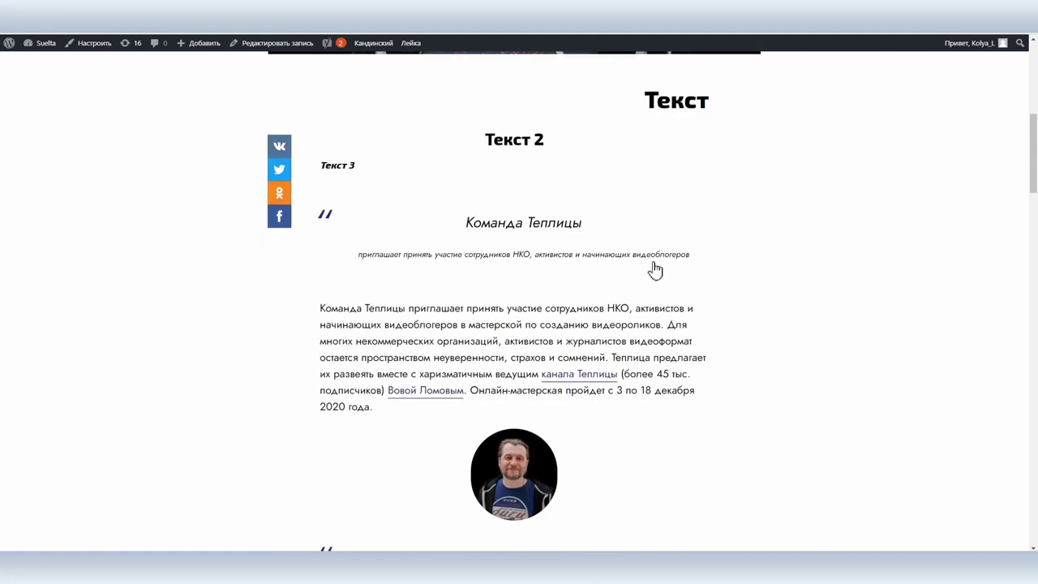
left_click(454, 281)
type("User")
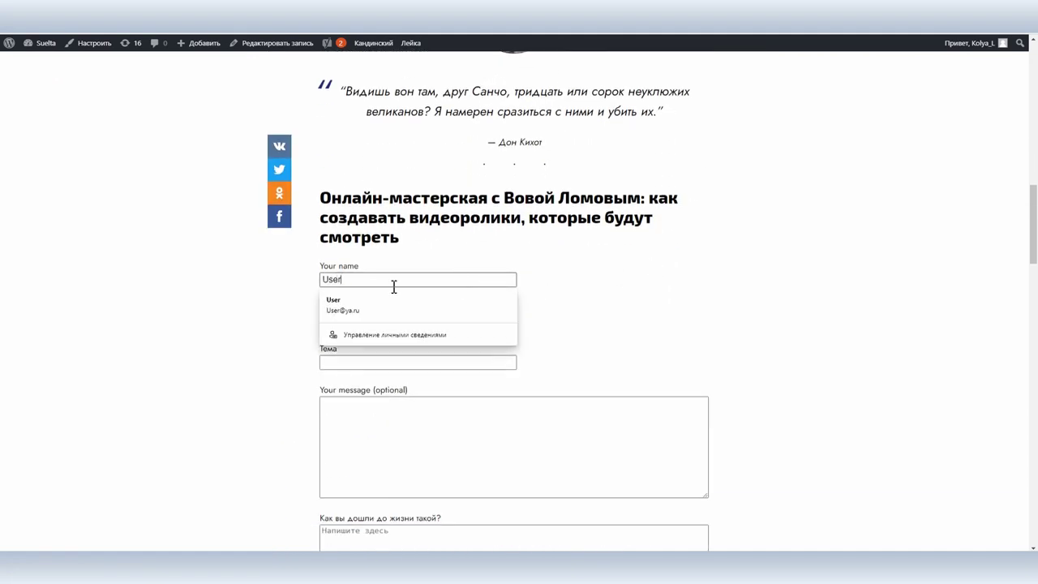
left_click(295, 302)
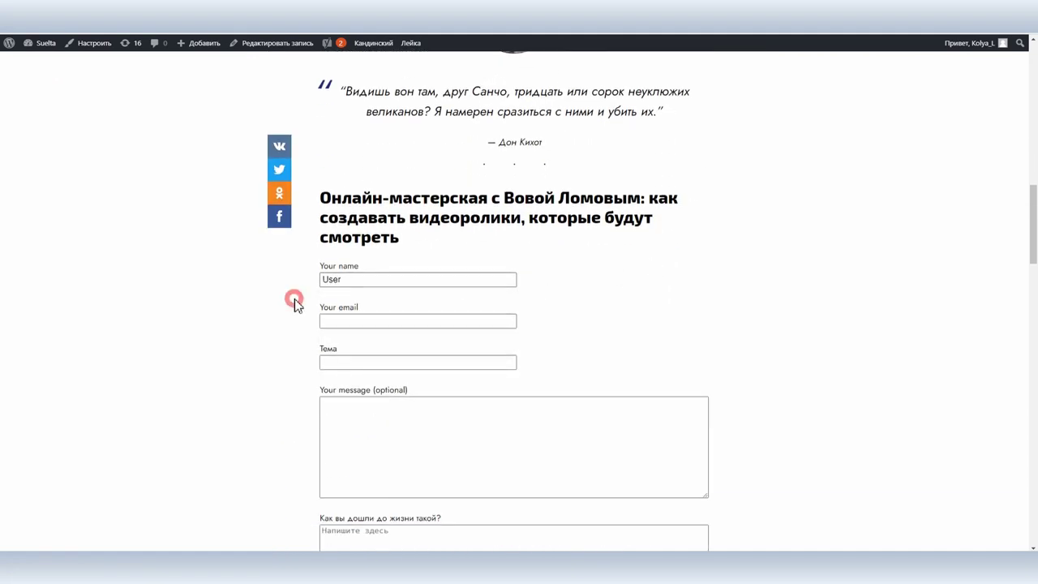
left_click(364, 320)
type("U")
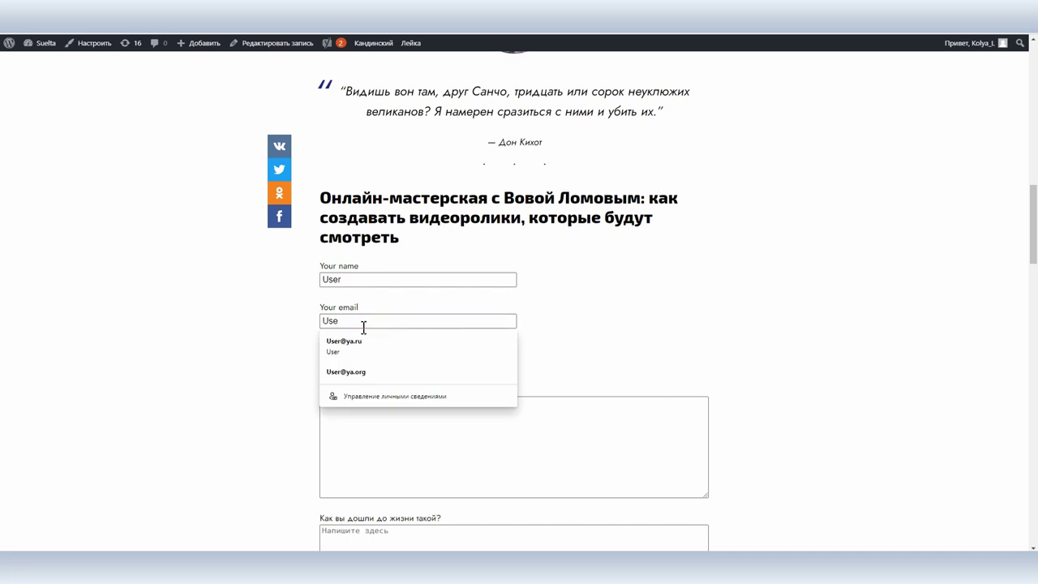
type("se")
left_click(359, 342)
left_click(366, 362)
left_click(362, 379)
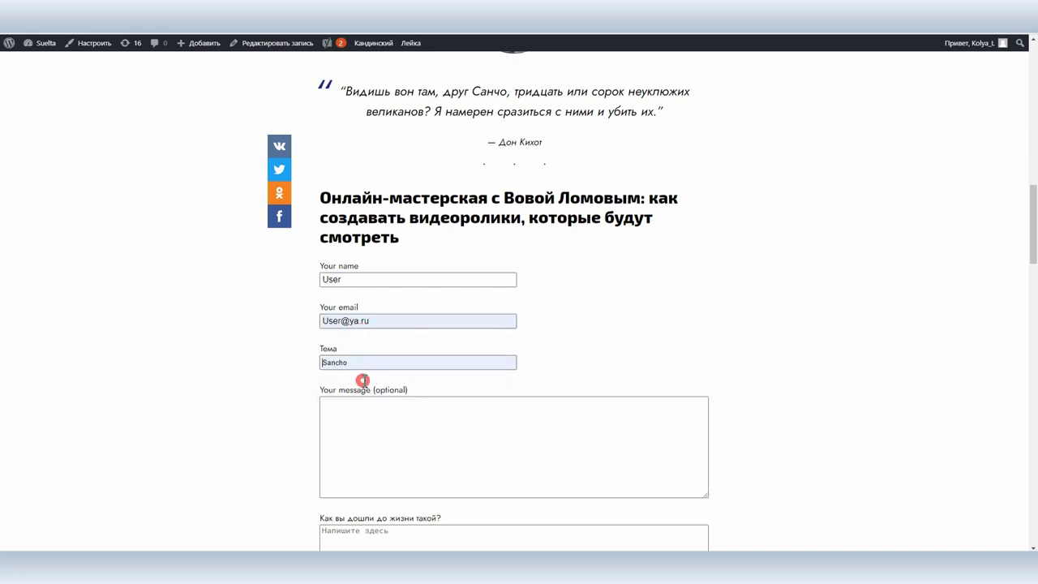
Step: Set the contact form's date to 16.04.2021 and submit the form
scroll(385, 373, "down", 4)
left_click(369, 334)
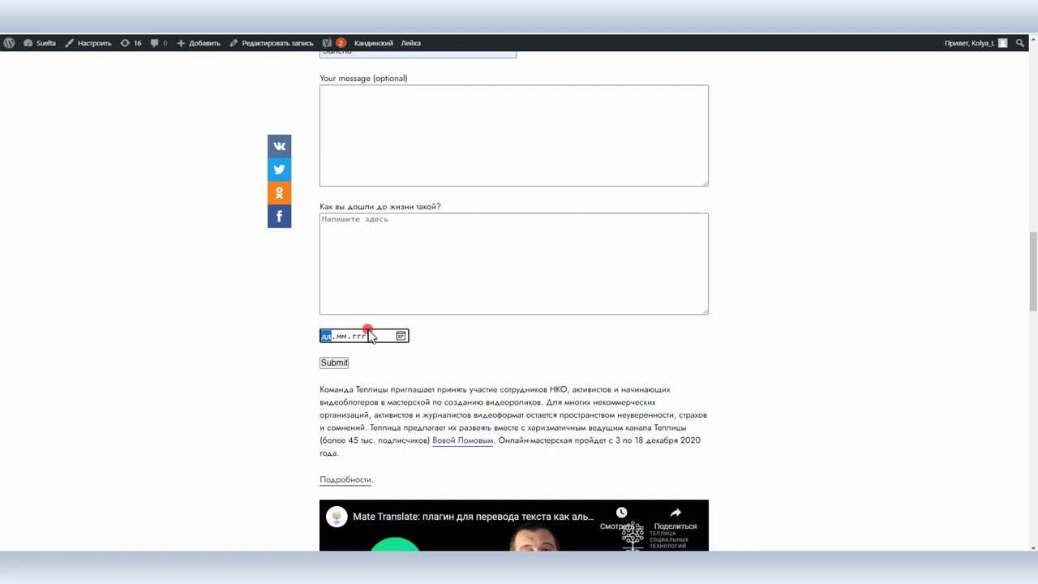
left_click(401, 336)
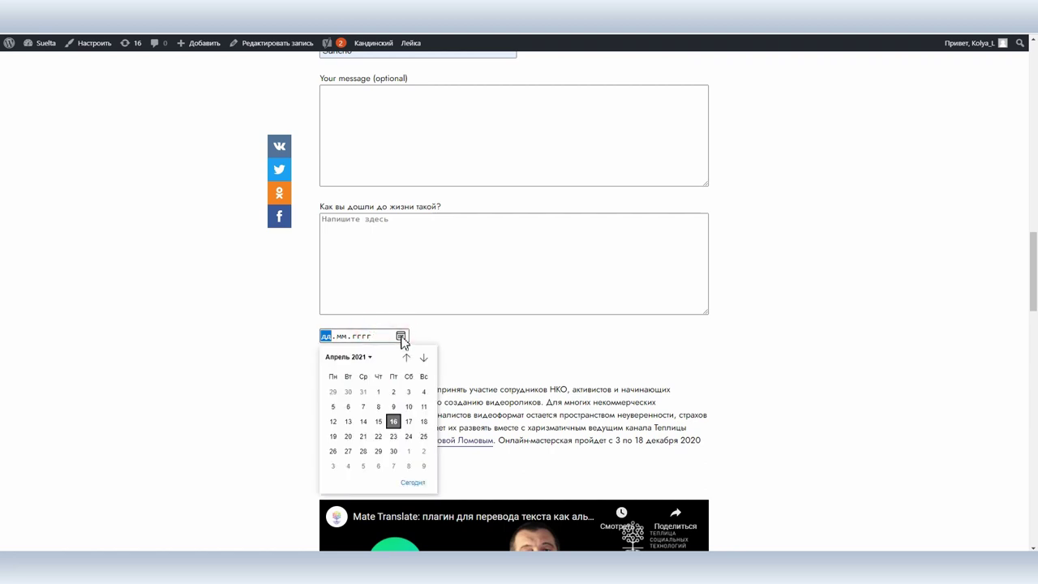
left_click(393, 422)
left_click(334, 363)
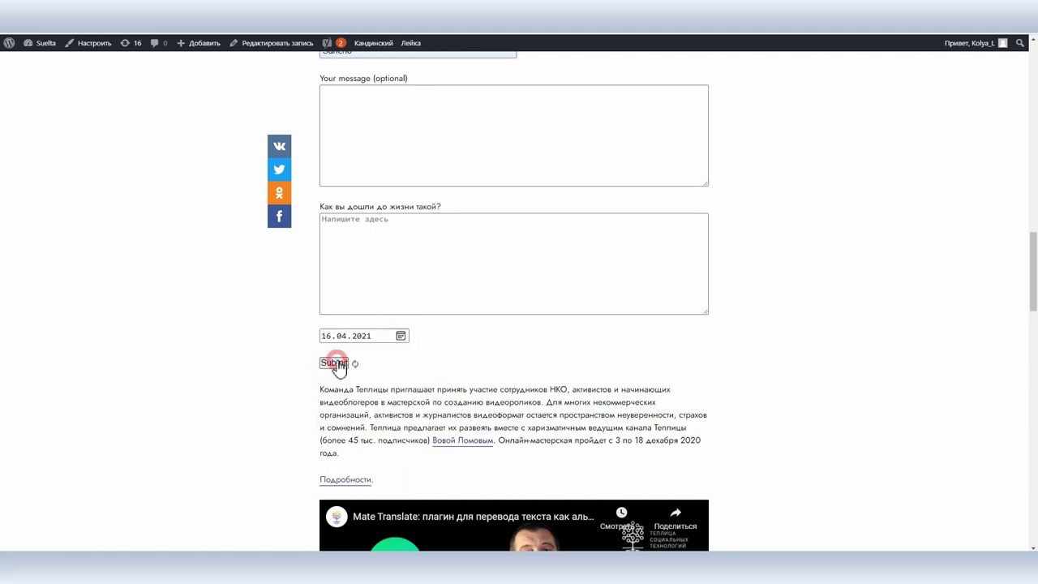
Step: Return to the admin console and review the contact form entries in the Activity Log
mouse_move(45, 51)
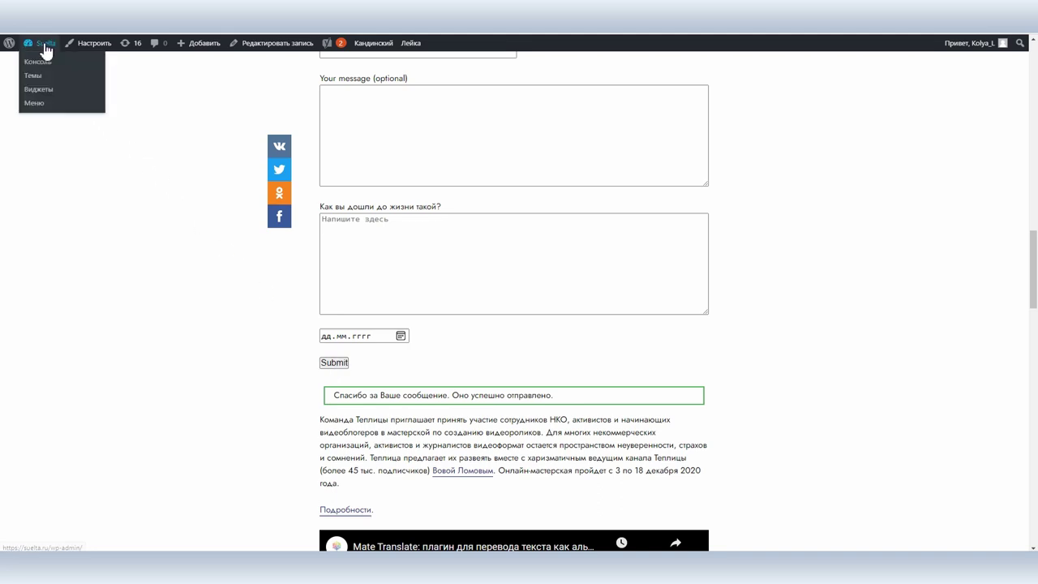
left_click(41, 62)
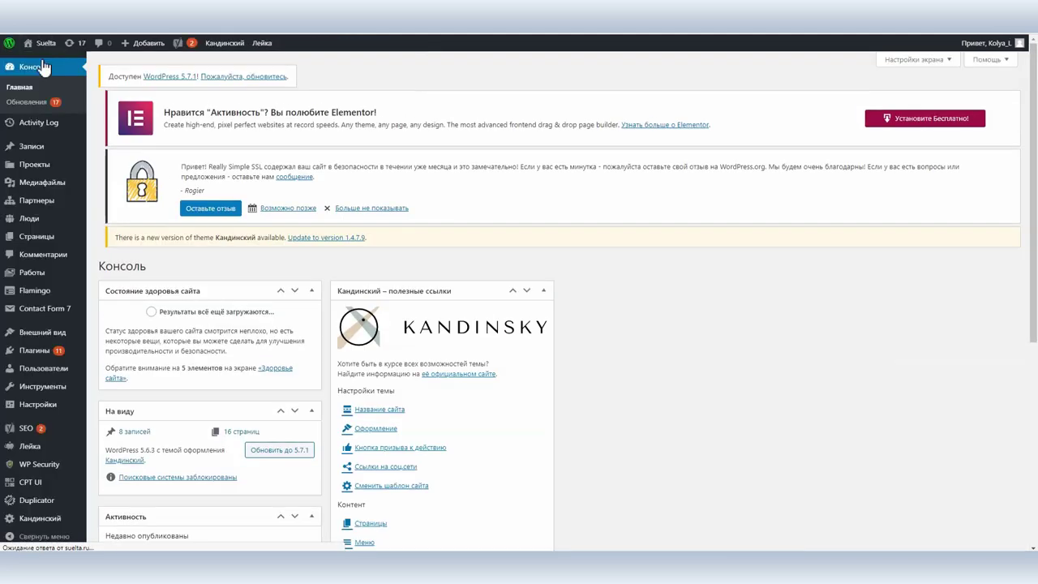
mouse_move(43, 131)
left_click(112, 125)
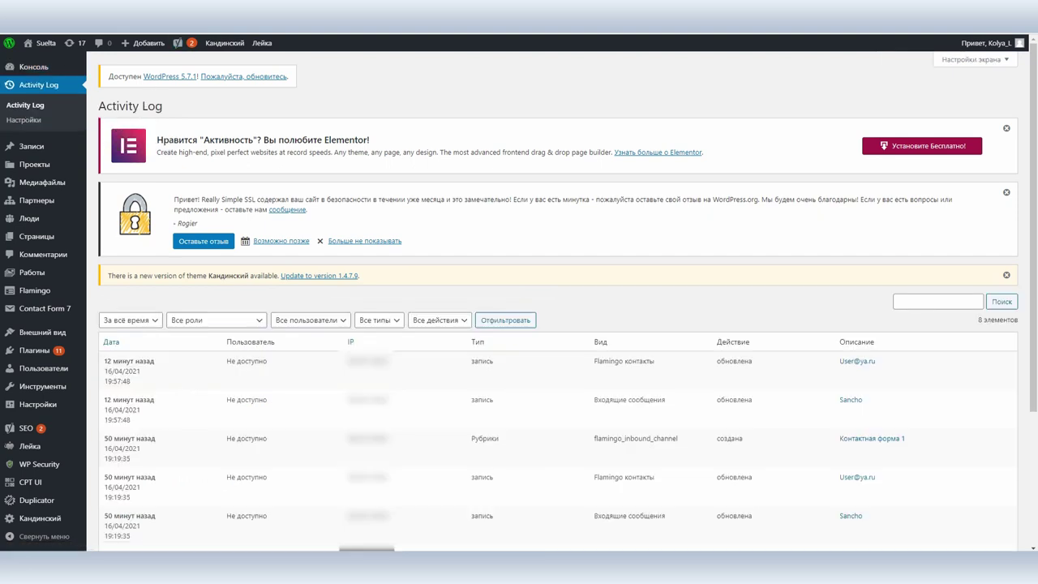
scroll(40, 130, "down", 2)
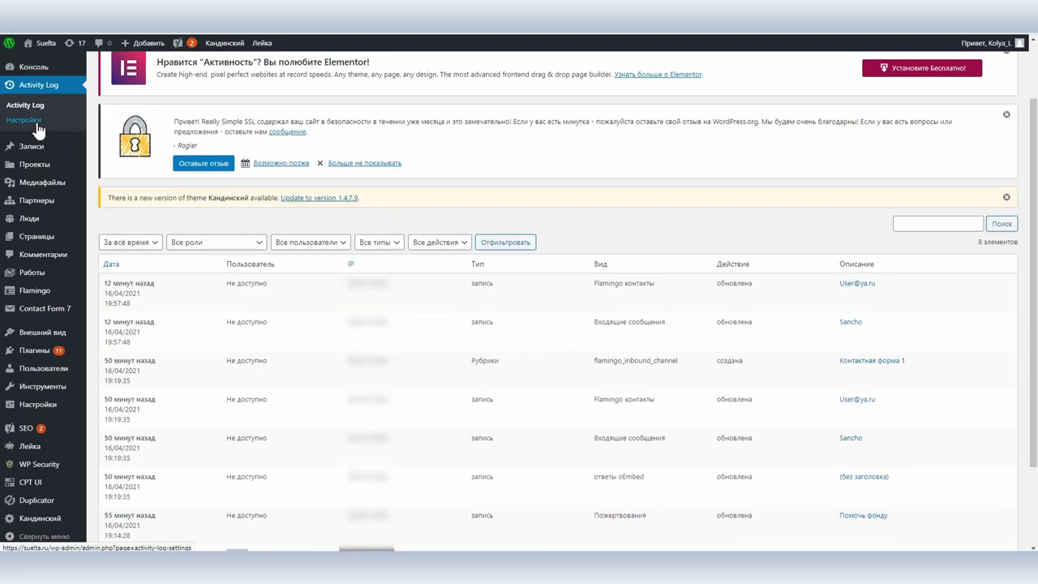
Step: Open the Activity Log settings and examine the log retention period and the option for clearing the log
left_click(24, 120)
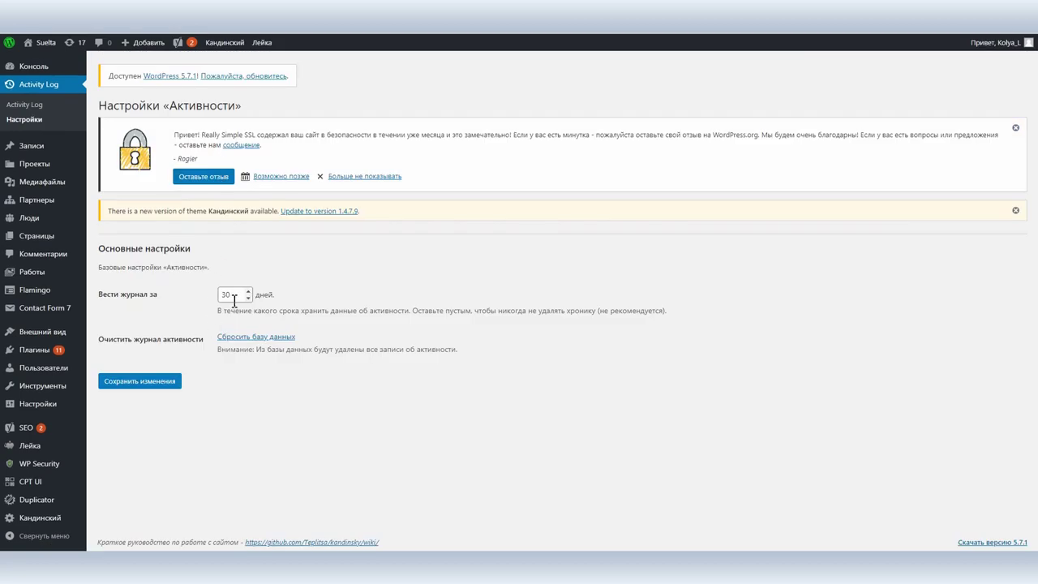
left_click_drag(102, 294, 160, 301)
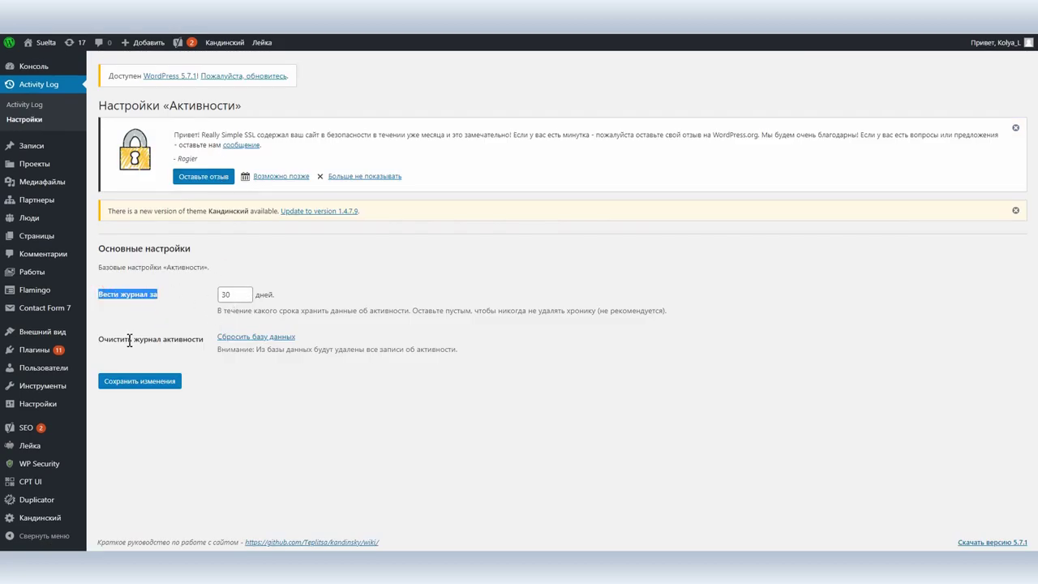
left_click_drag(104, 339, 200, 346)
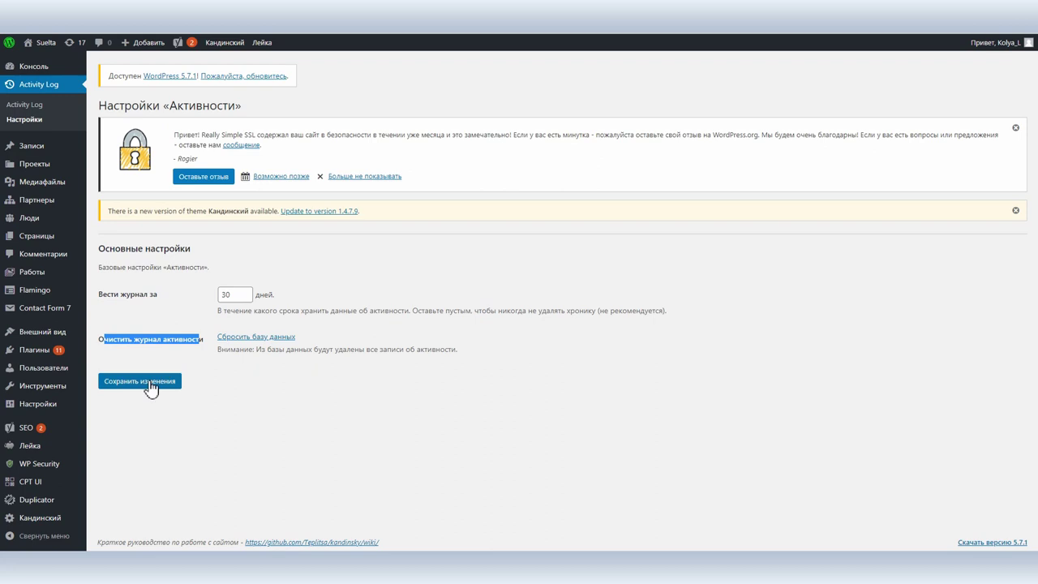
Step: Reset the Activity Log database, save the settings and check the log page
left_click(235, 338)
left_click(566, 92)
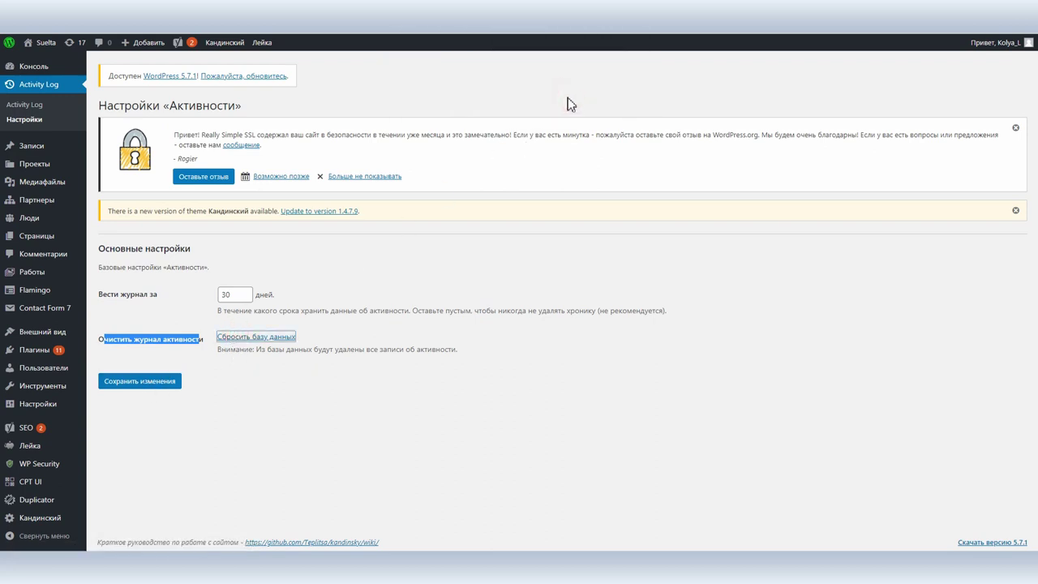
left_click(140, 381)
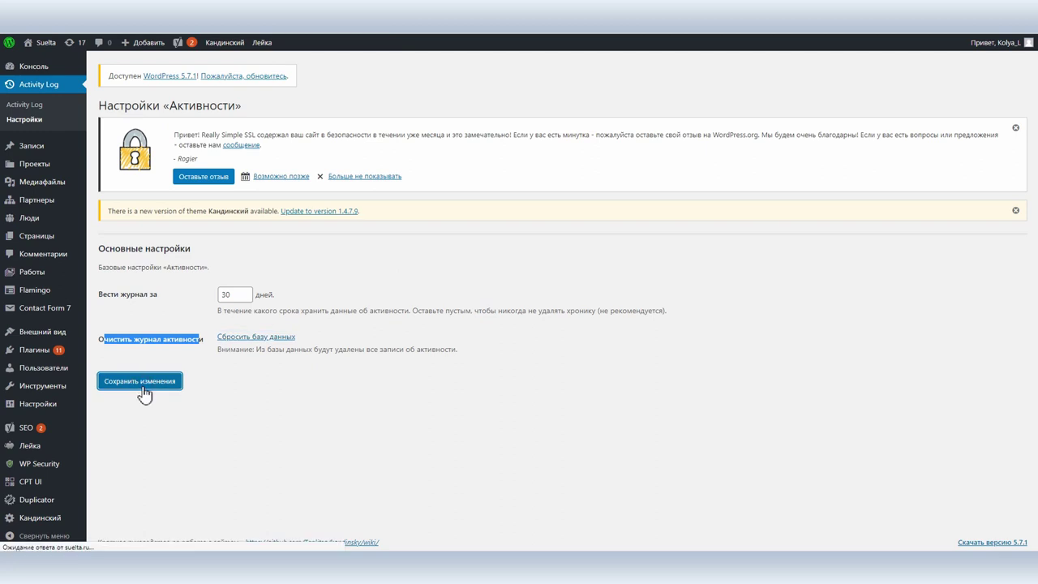
left_click(38, 106)
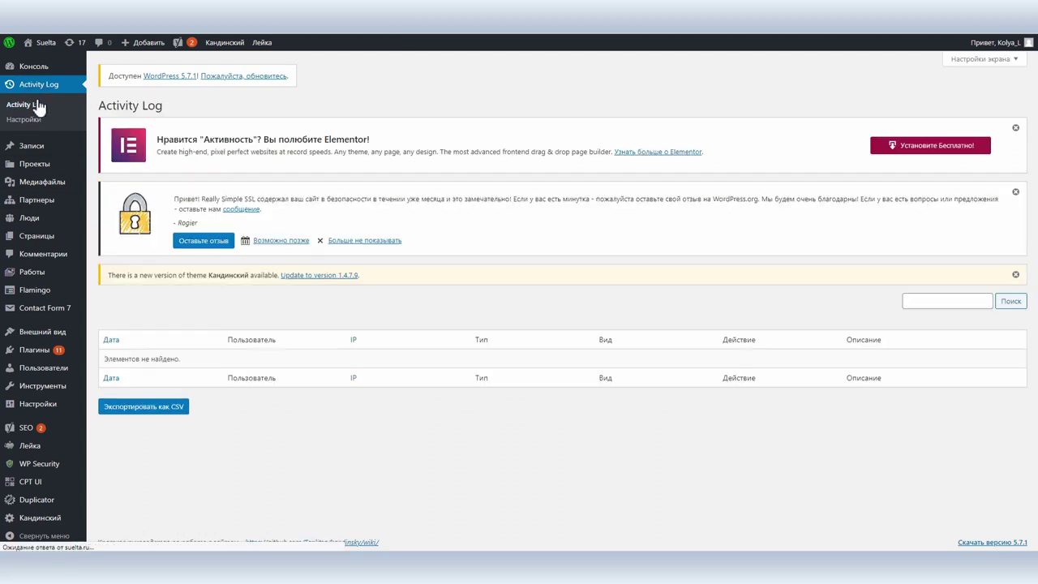